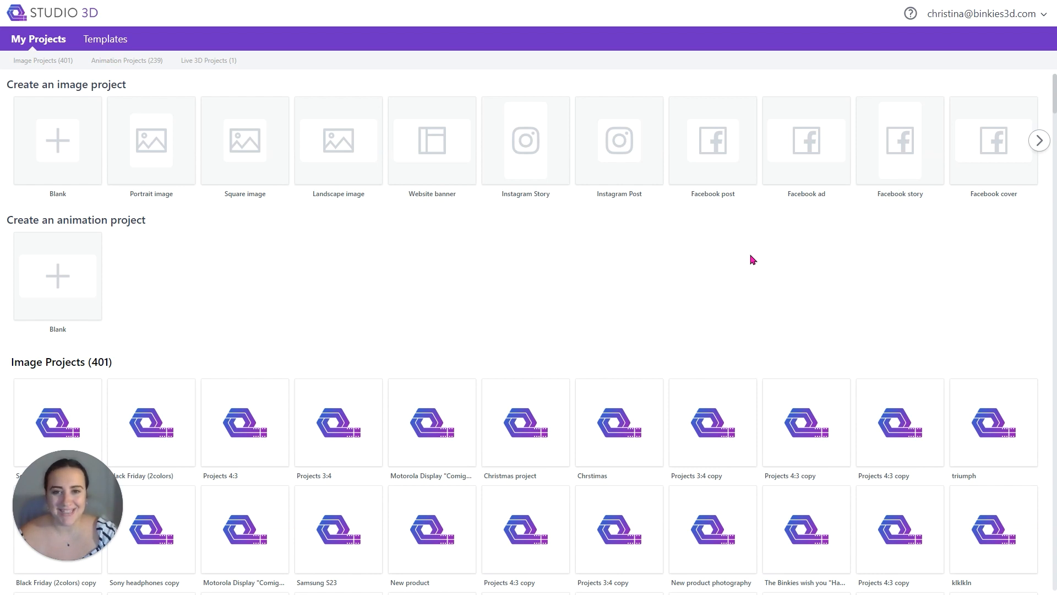
- Create a square image project and name it "Pdp shots"
left_click(278, 159)
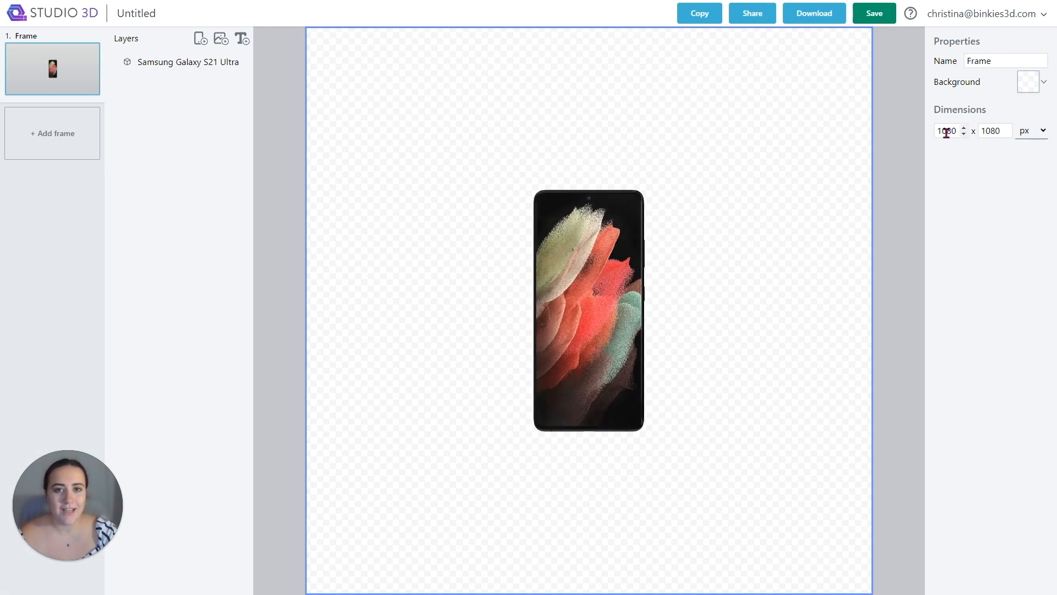
double_click(946, 132)
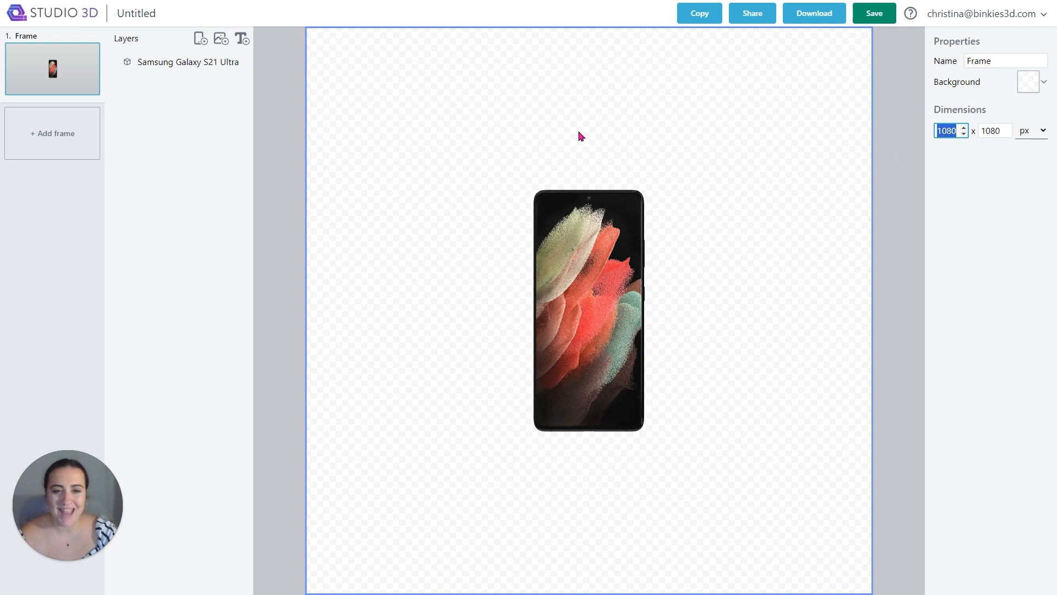
double_click(154, 17)
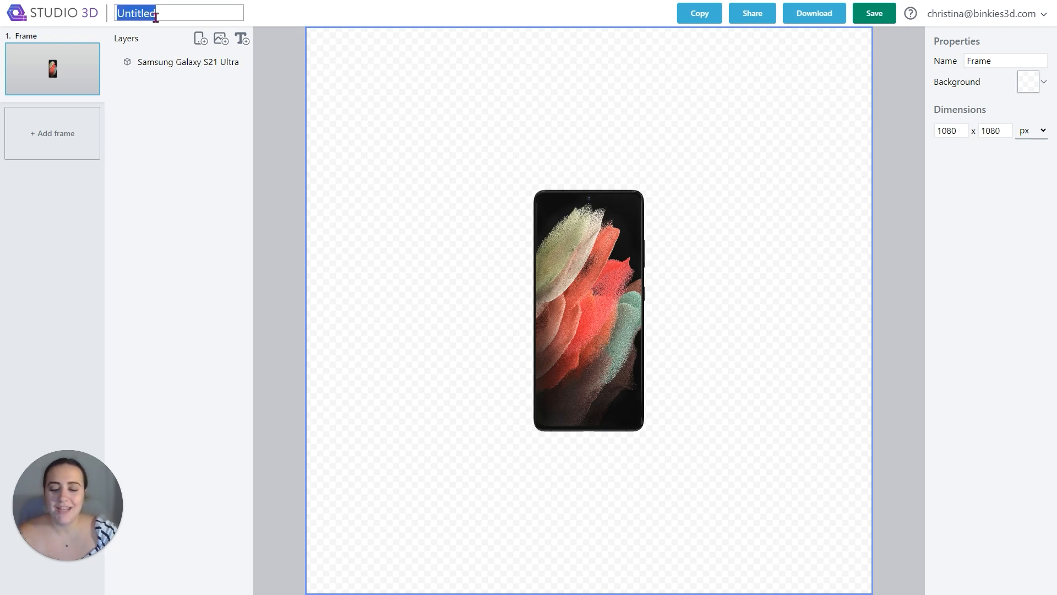
key("BackSpace")
type("Pdp")
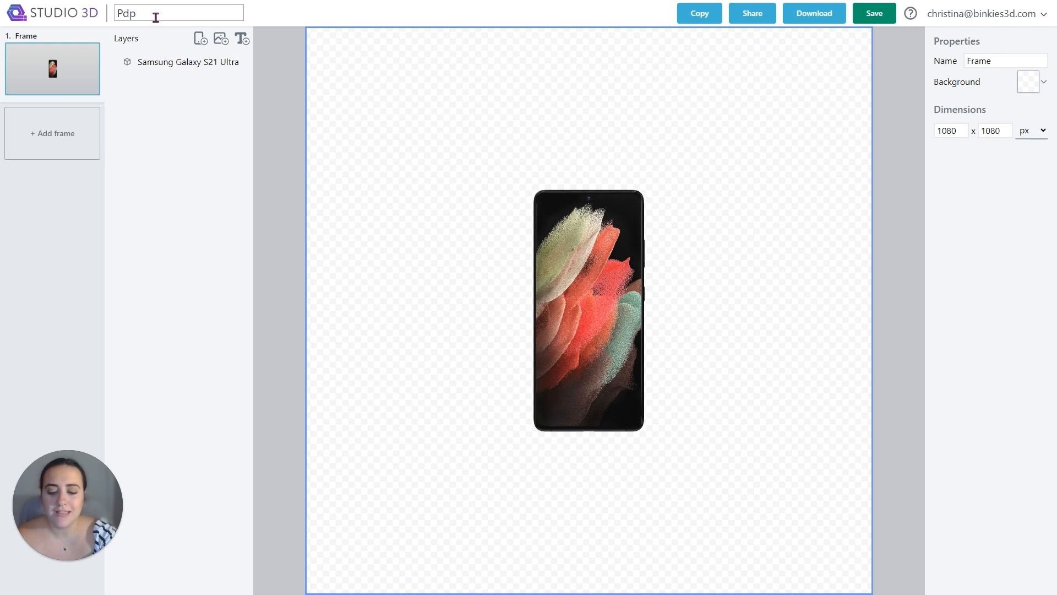
type(" shots")
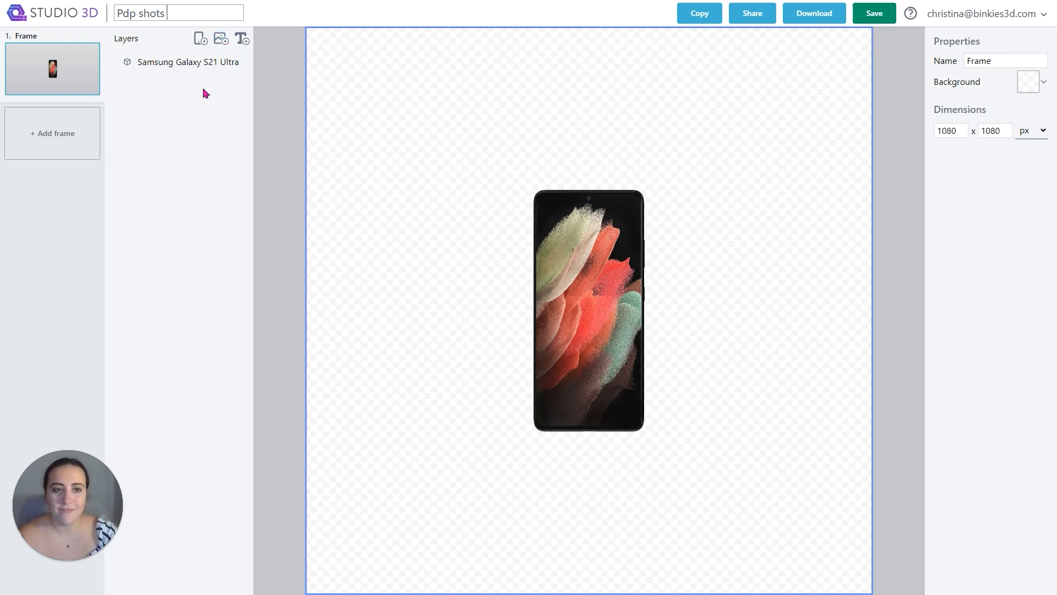
- Set the frame's background to fully opaque white
left_click(1043, 84)
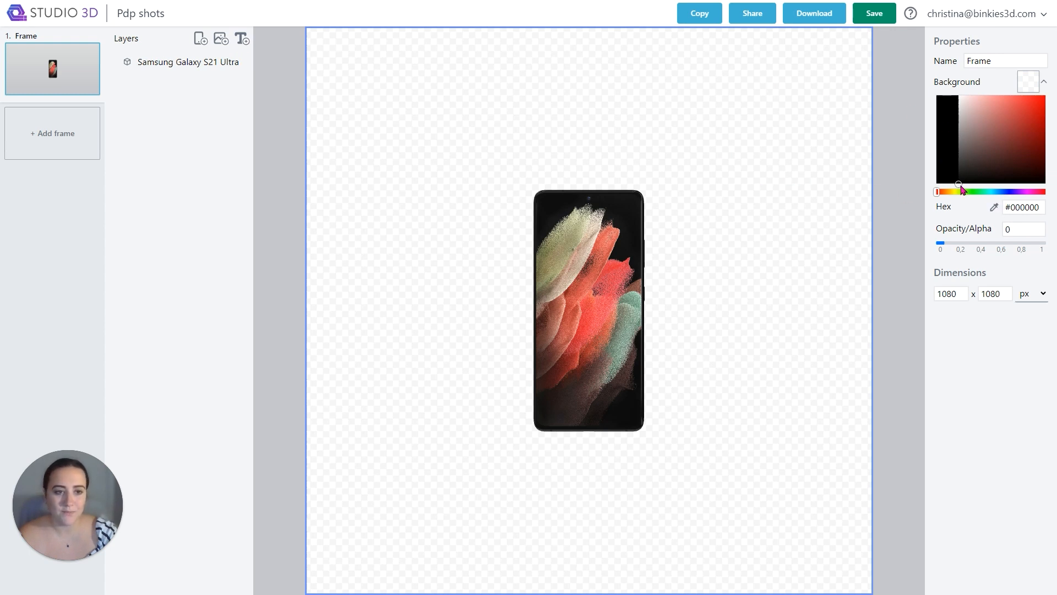
left_click_drag(959, 184, 957, 93)
left_click_drag(940, 242, 1055, 245)
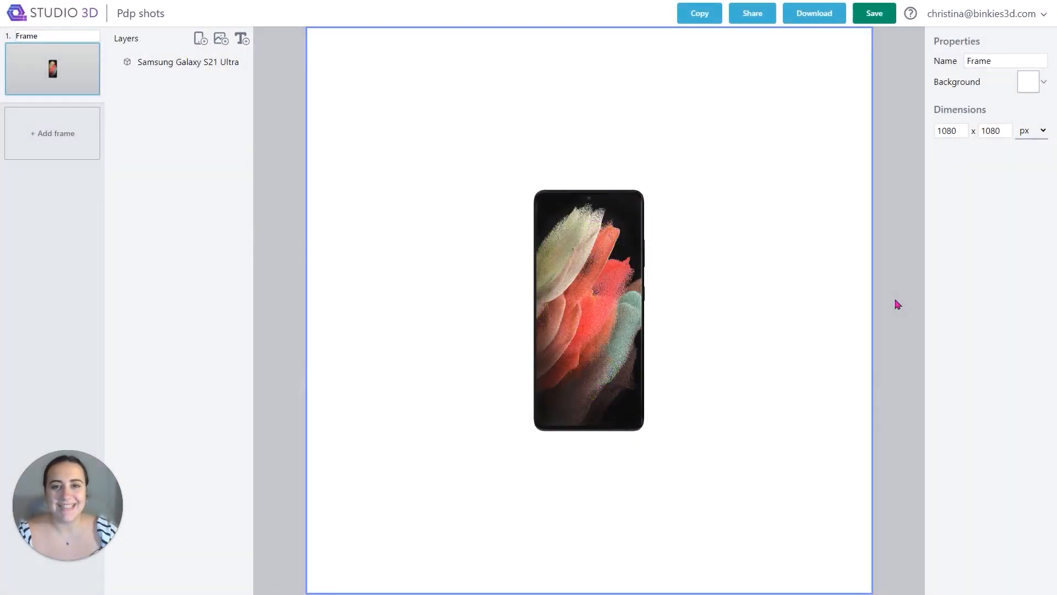
- Replace the Samsung Galaxy S21 Ultra in the frame with the Google Pixel 8 model
left_click(561, 299)
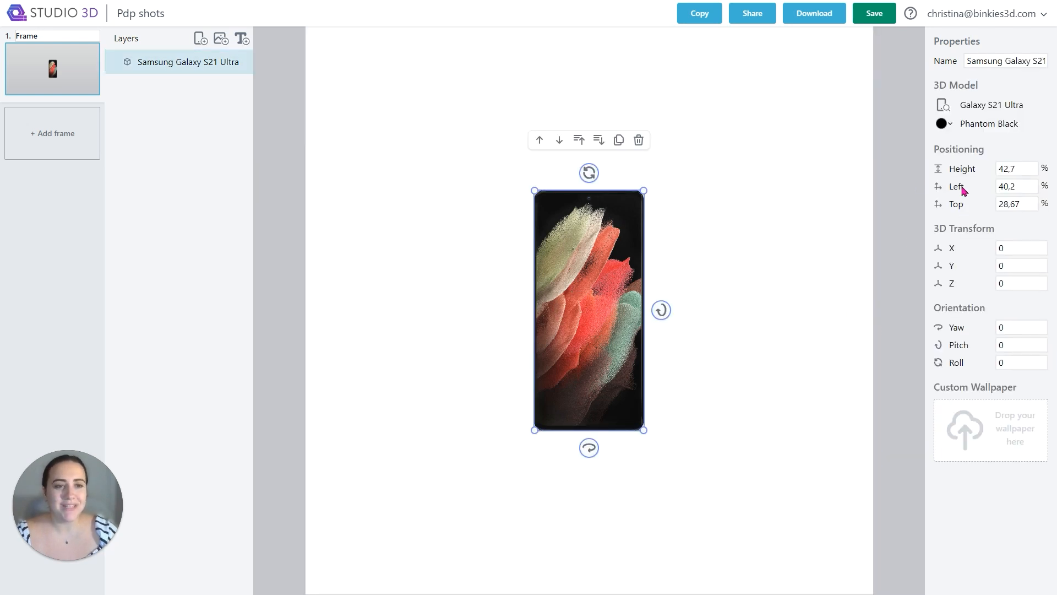
left_click(942, 108)
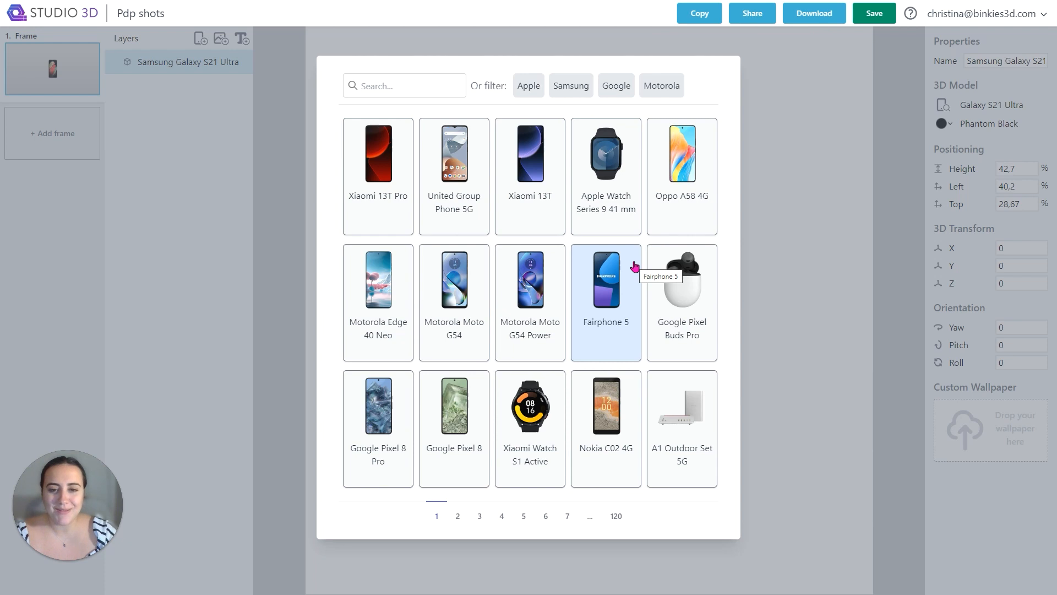
left_click(463, 421)
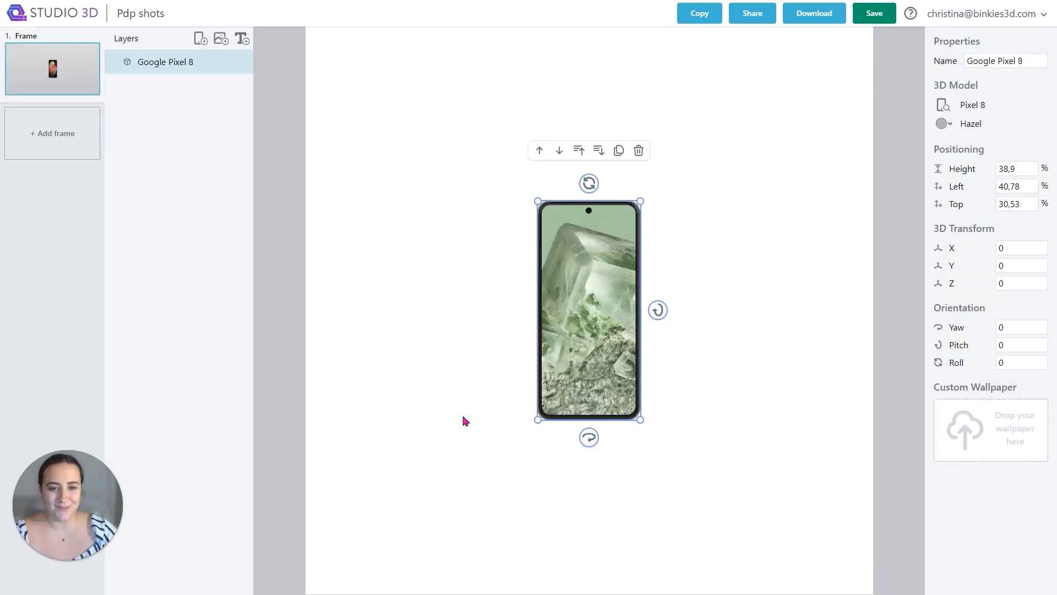
left_click(463, 421)
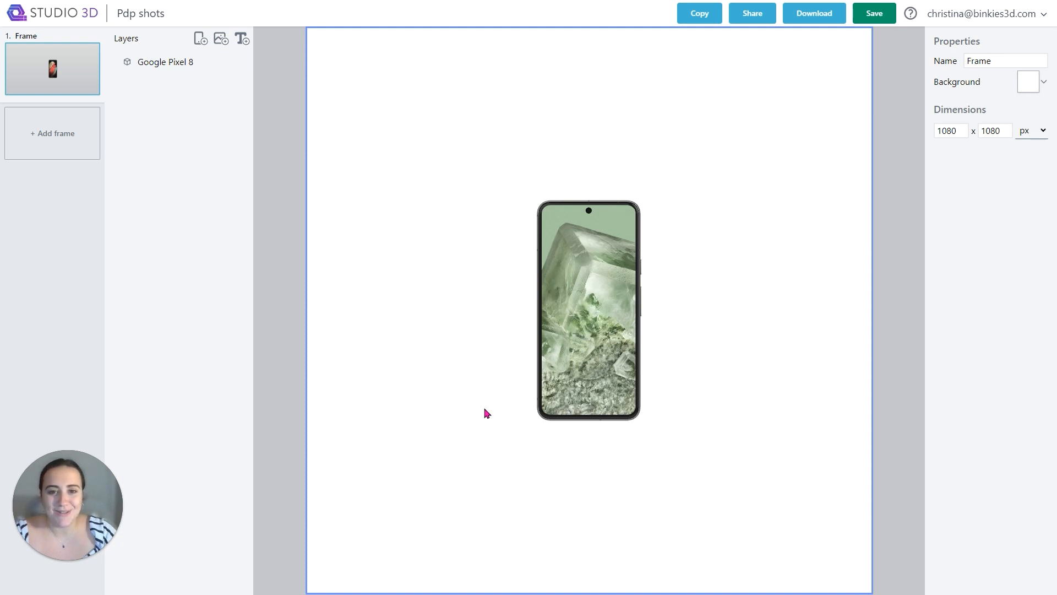
- Enlarge the Pixel 8 to a height of 85% and centre it horizontally and vertically in the frame
left_click(554, 388)
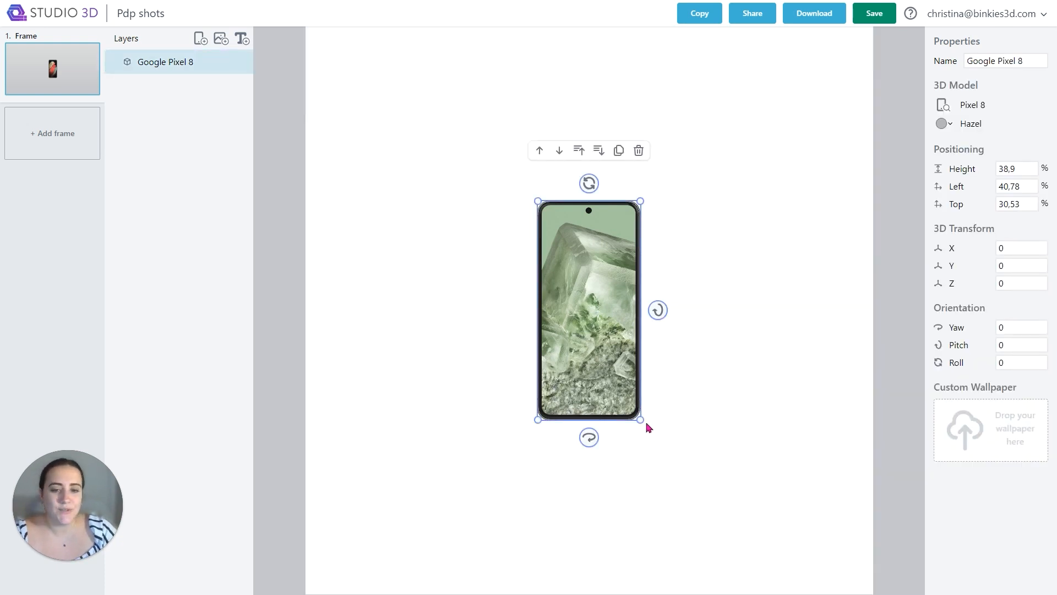
left_click_drag(641, 420, 697, 535)
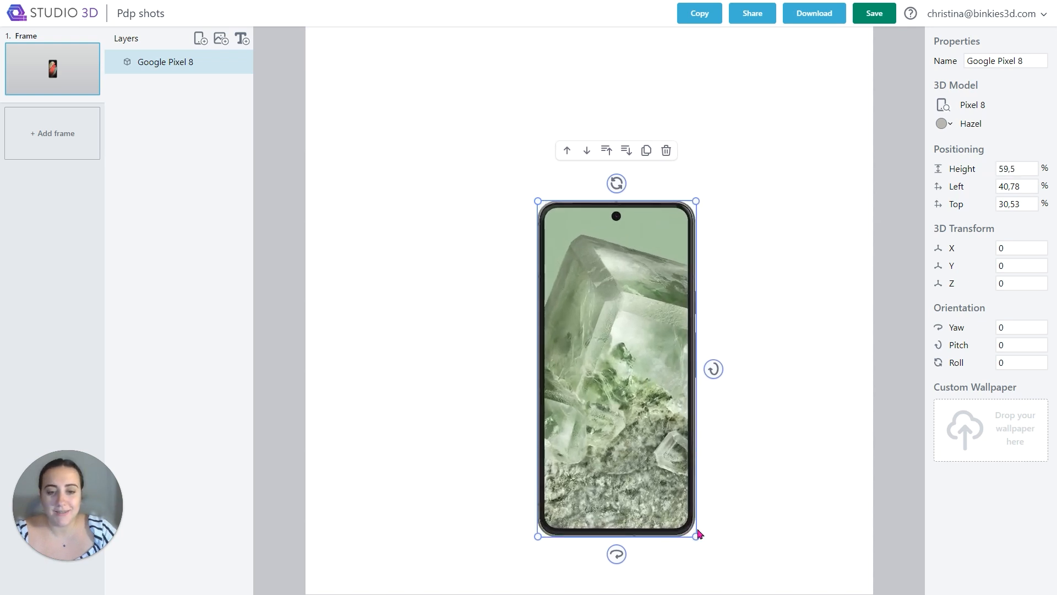
double_click(1007, 169)
type("85")
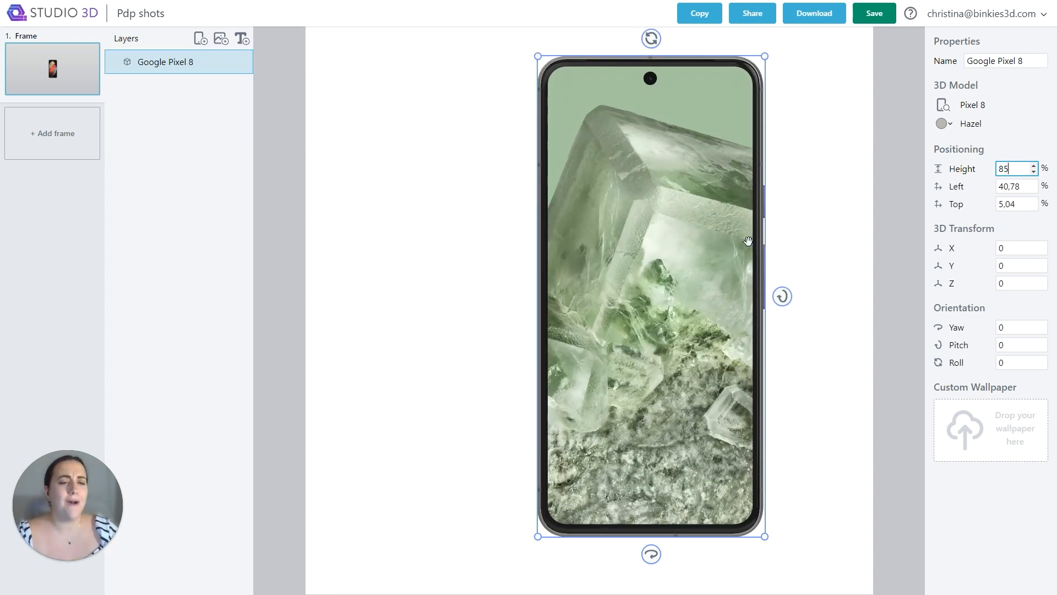
left_click_drag(730, 239, 666, 255)
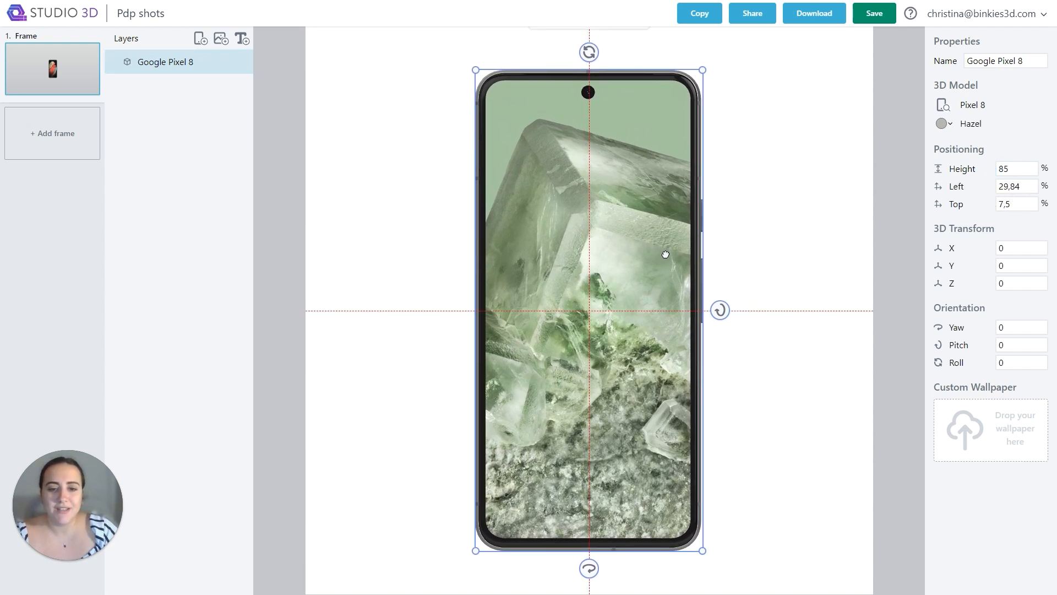
left_click(763, 244)
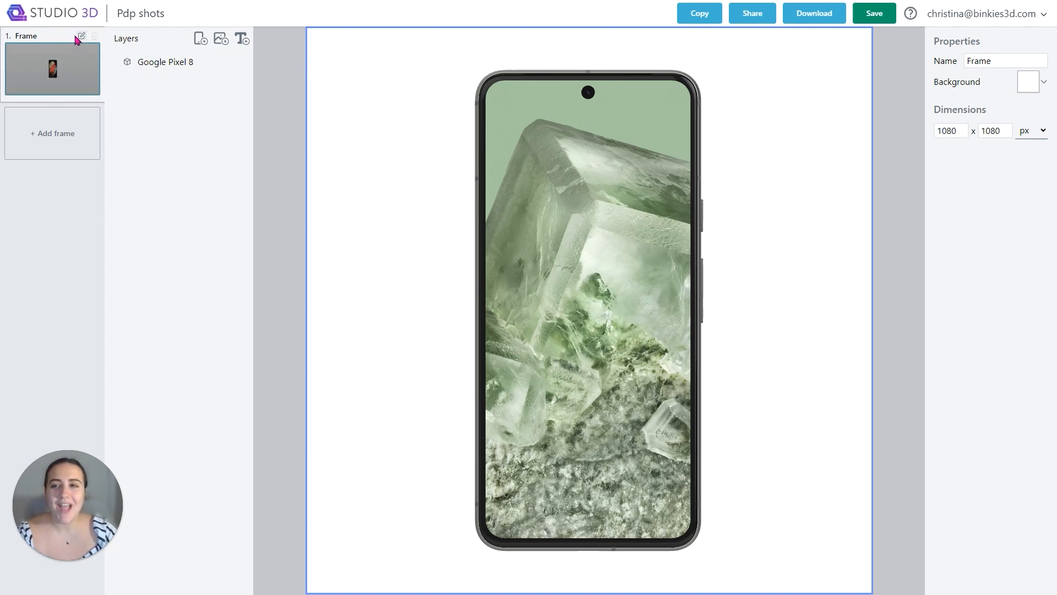
- Rename the first frame "Front"
double_click(44, 34)
left_click(45, 35)
key("BackSpace")
key("BackSpace")
key("BackSpace")
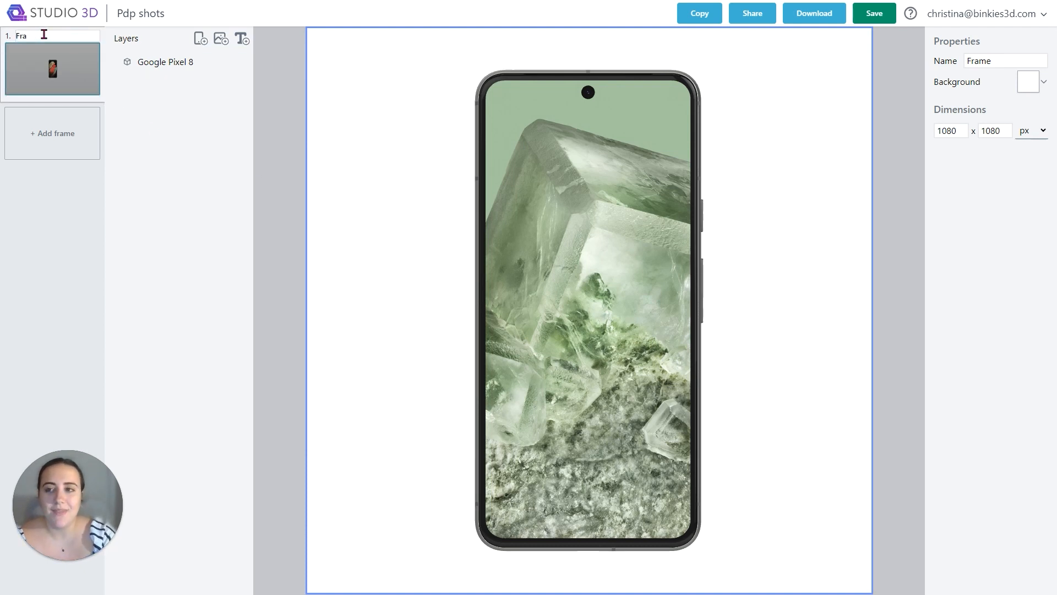
type("ont")
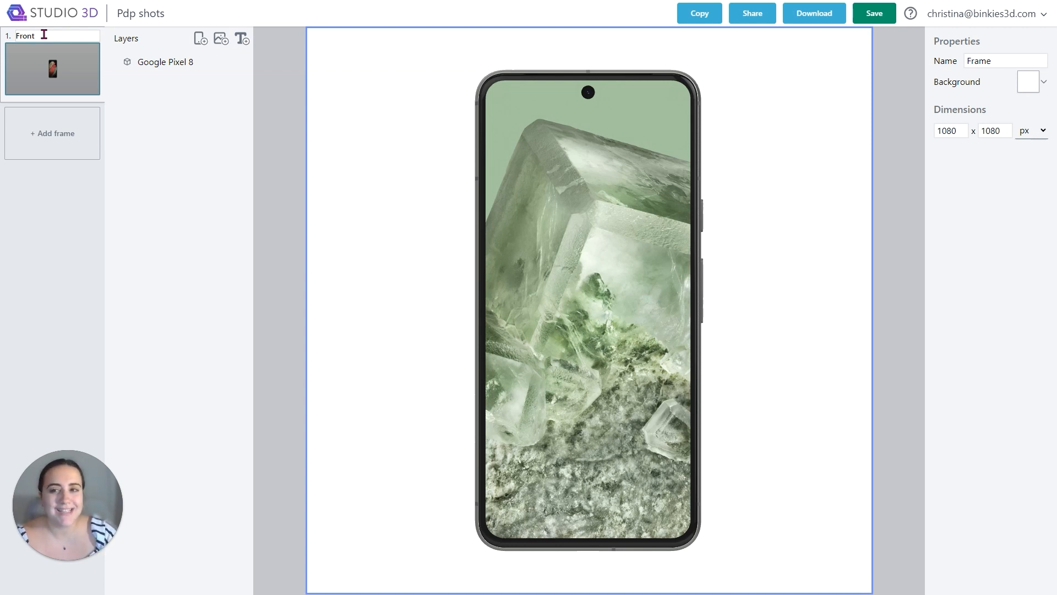
- Add a second frame and name it "Back"
left_click(53, 130)
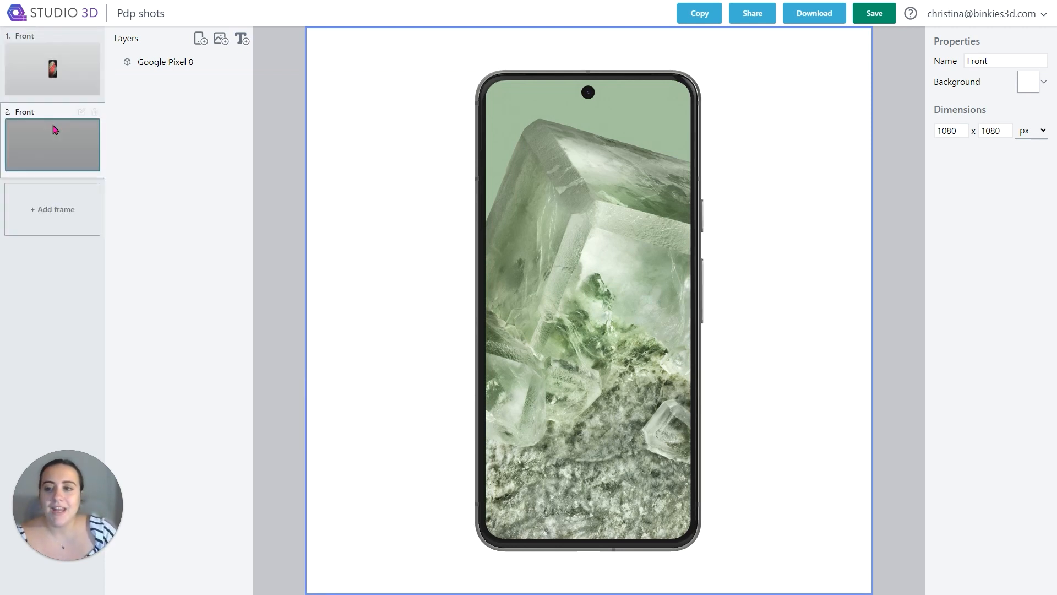
double_click(67, 110)
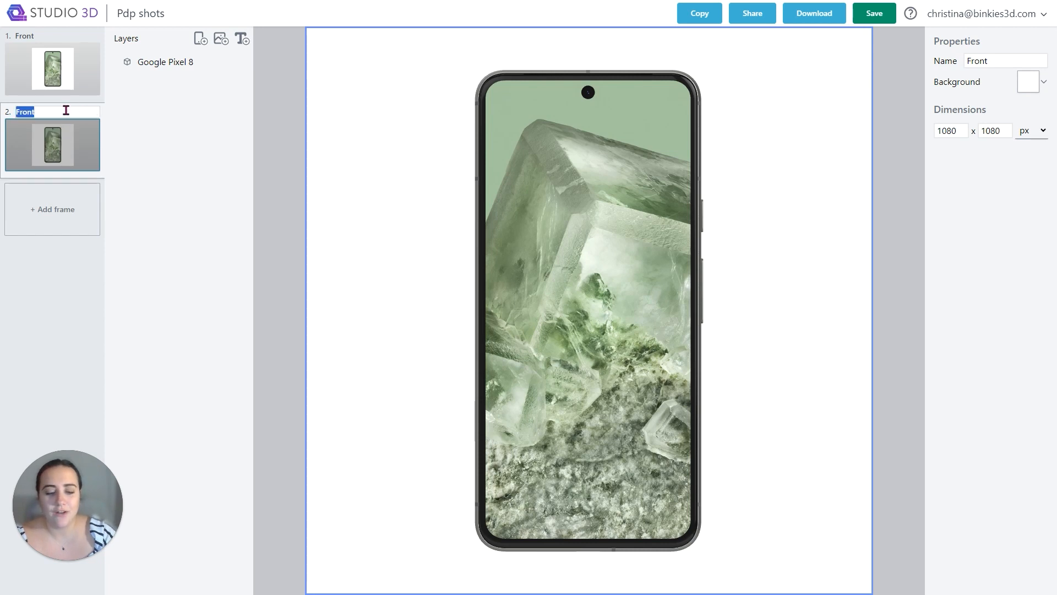
key("BackSpace")
type("B")
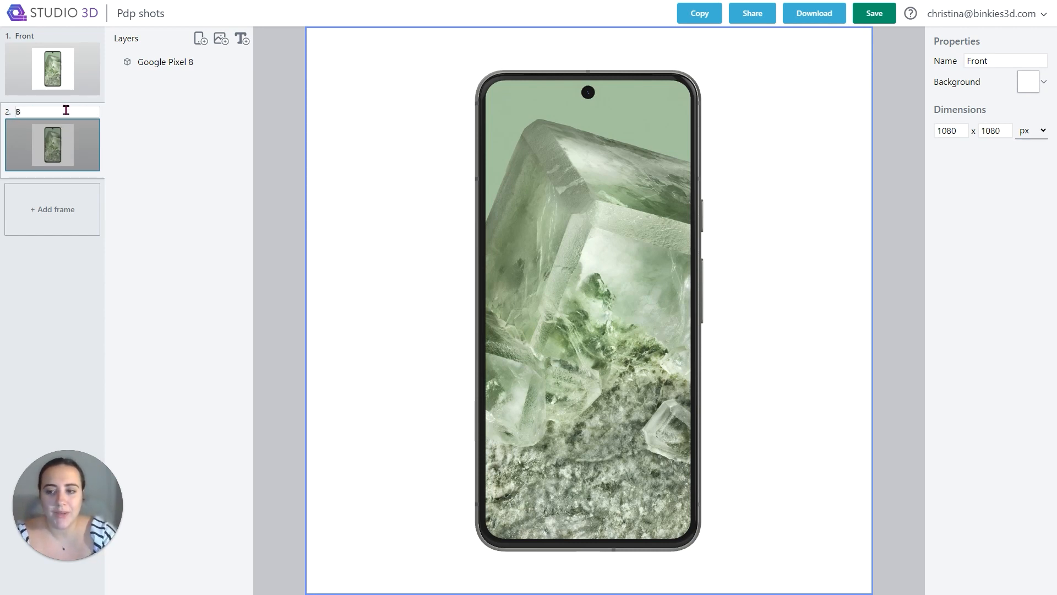
type("ack")
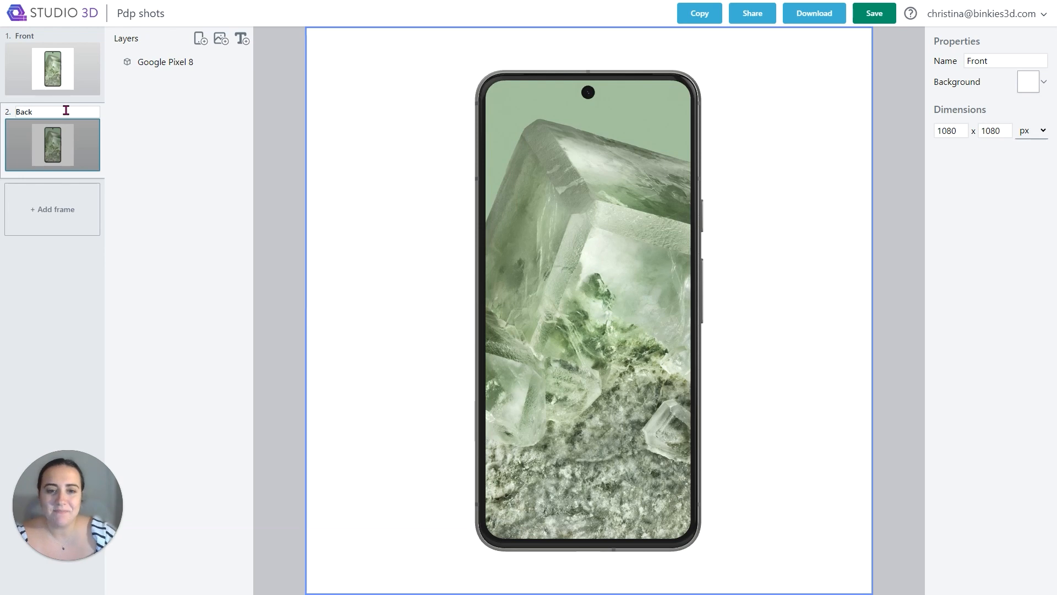
- Turn the phone in the Back frame around to its rear side with a yaw of -180
left_click(555, 302)
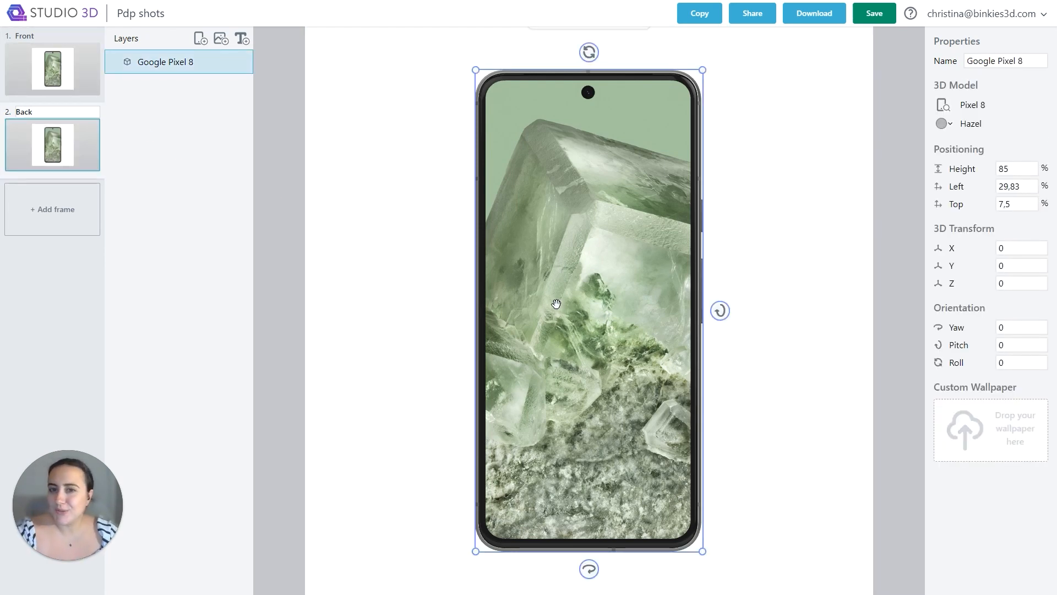
left_click_drag(593, 571, 691, 576)
left_click(1018, 329)
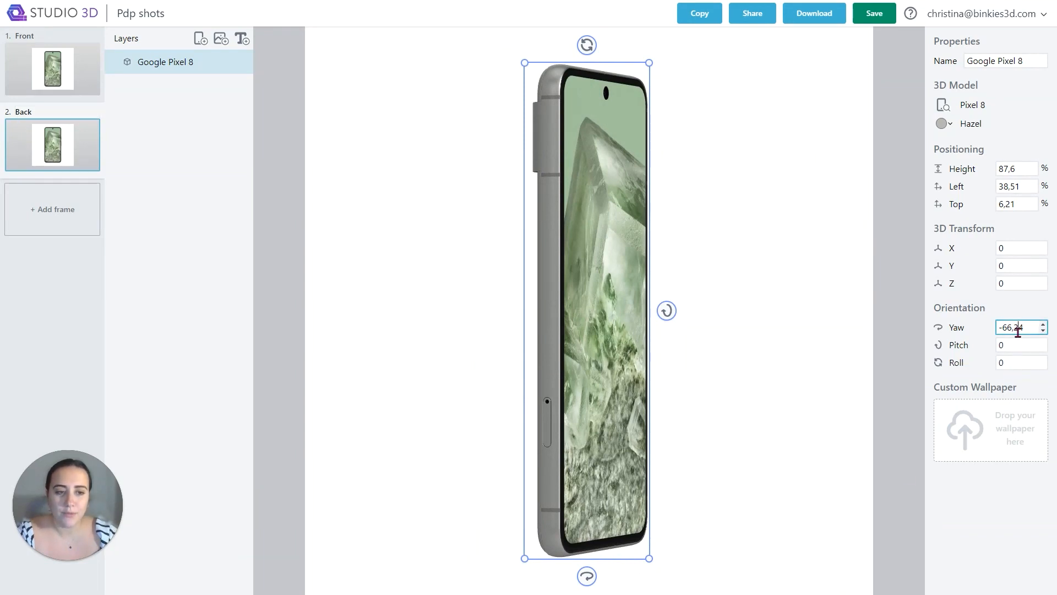
double_click(1018, 328)
type("1")
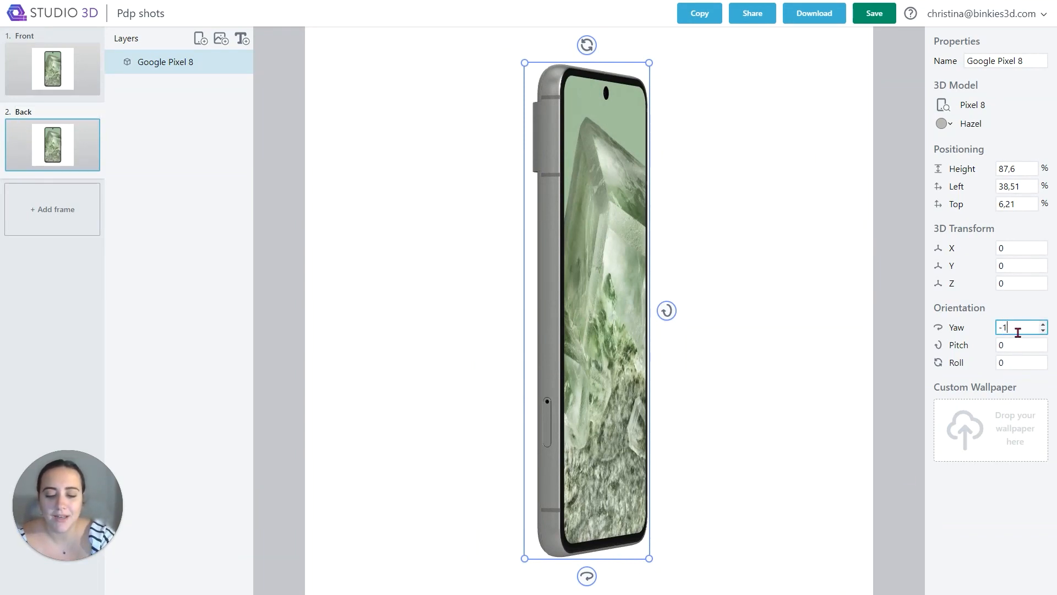
type("80")
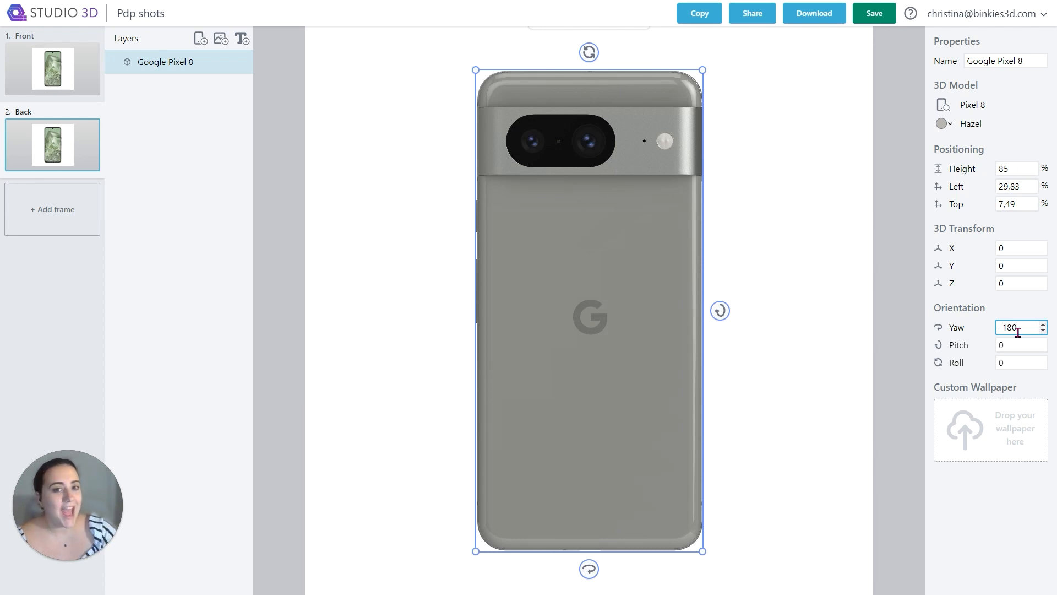
left_click(852, 318)
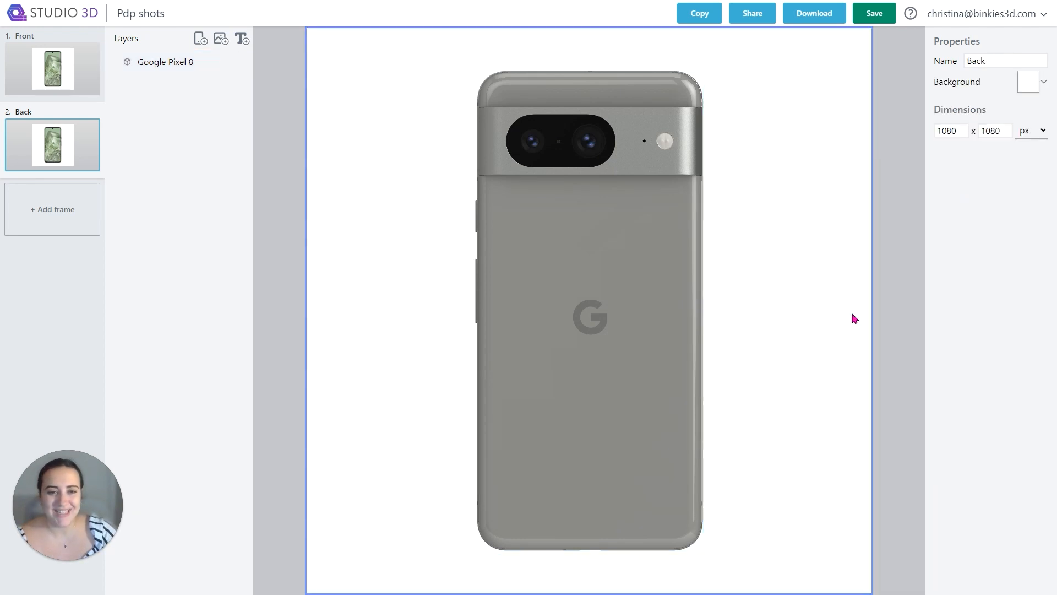
- Add a third frame and name it "45"
left_click(44, 209)
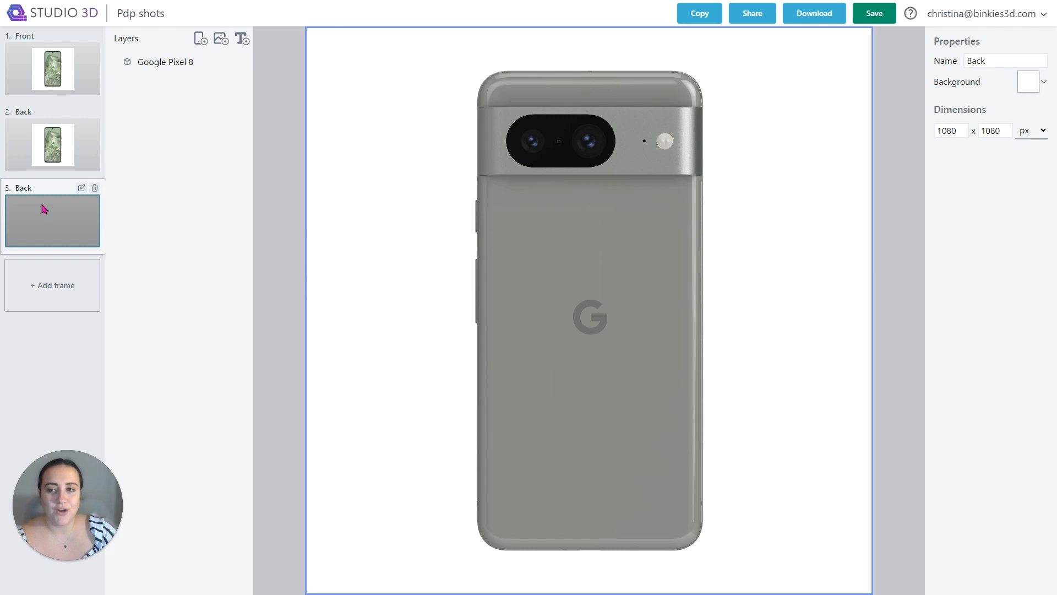
left_click(81, 188)
type("45")
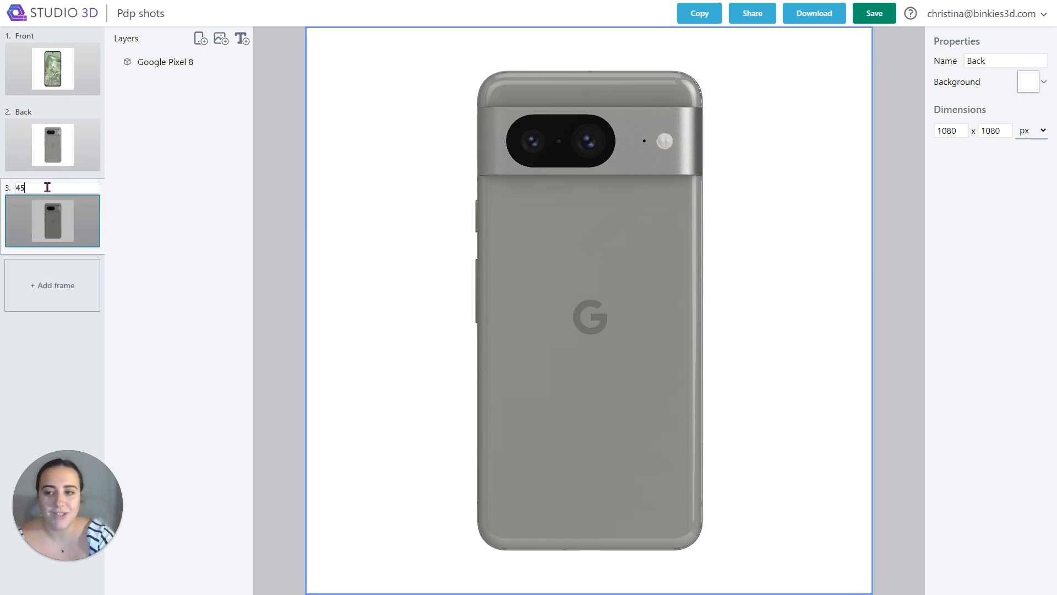
key("Return")
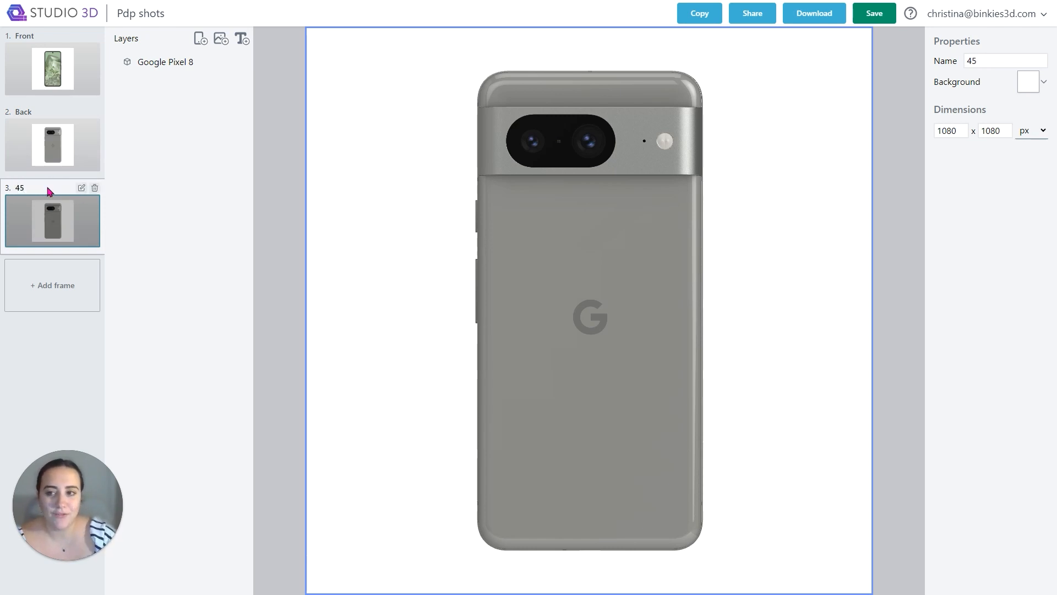
- Set the phone's yaw to -45 in the 45 frame and tilt it slightly to a pitch of about 4.6 and roll of about 1.5
left_click(621, 391)
double_click(1009, 327)
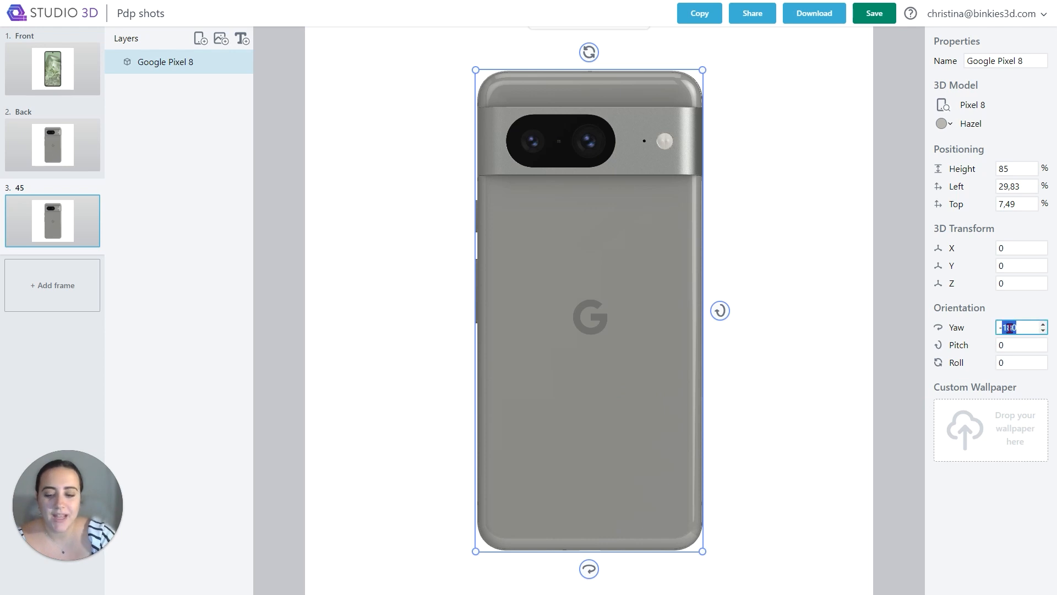
type("45")
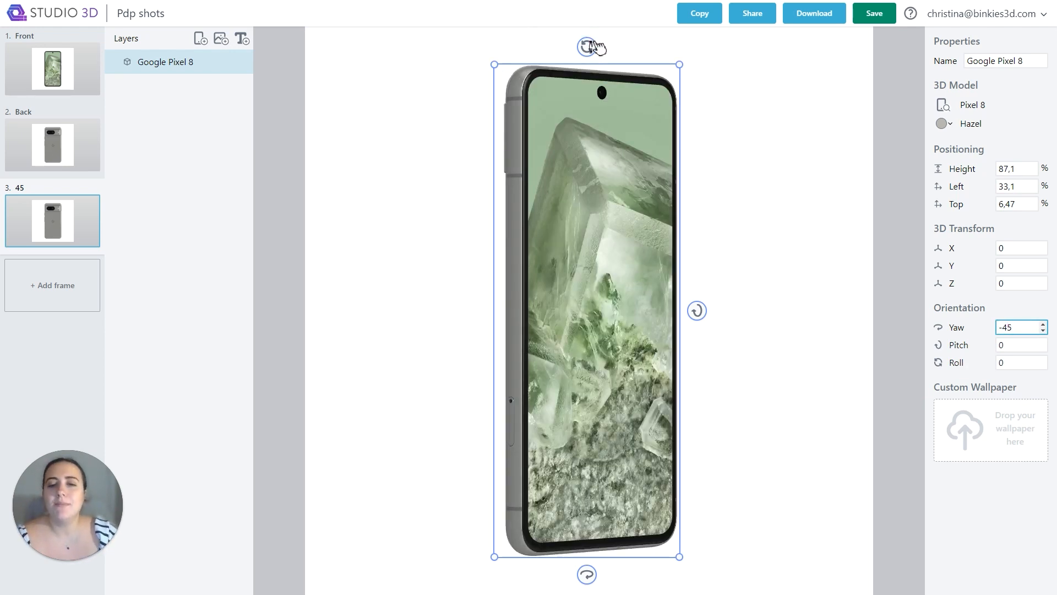
left_click_drag(595, 52, 587, 48)
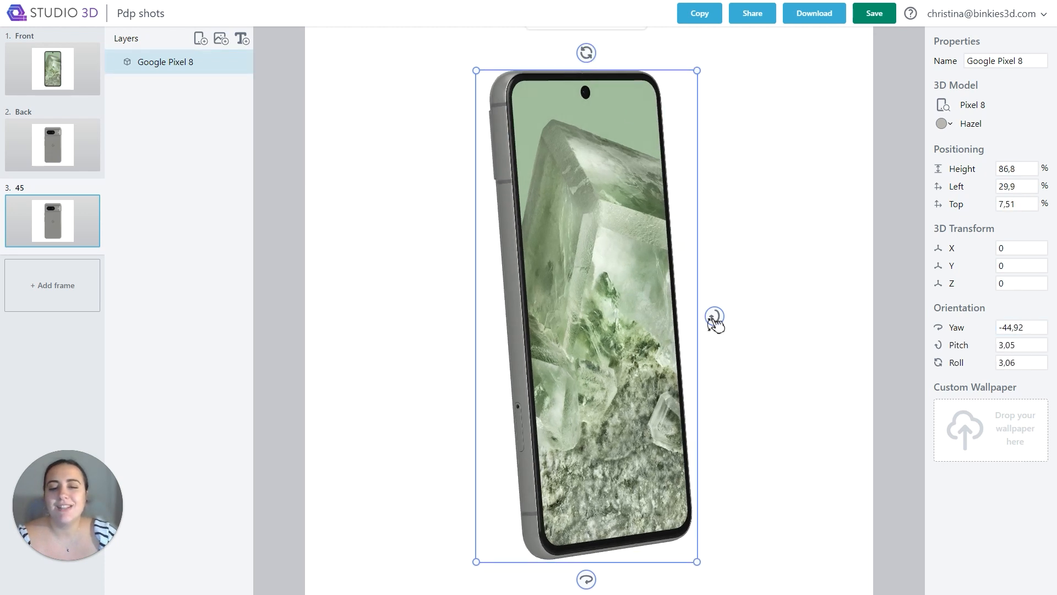
left_click_drag(714, 317, 716, 320)
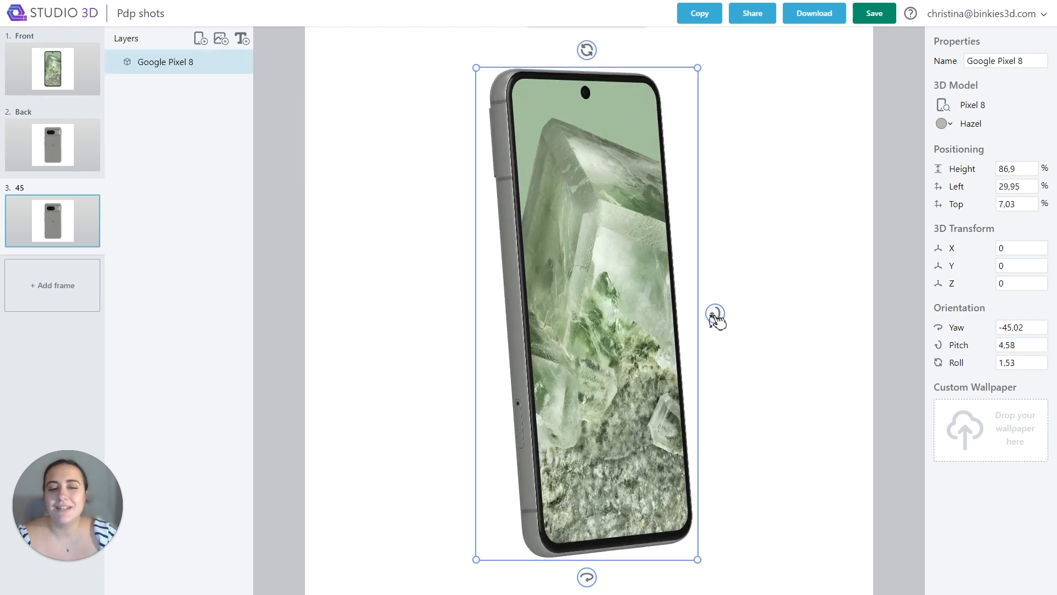
left_click(782, 342)
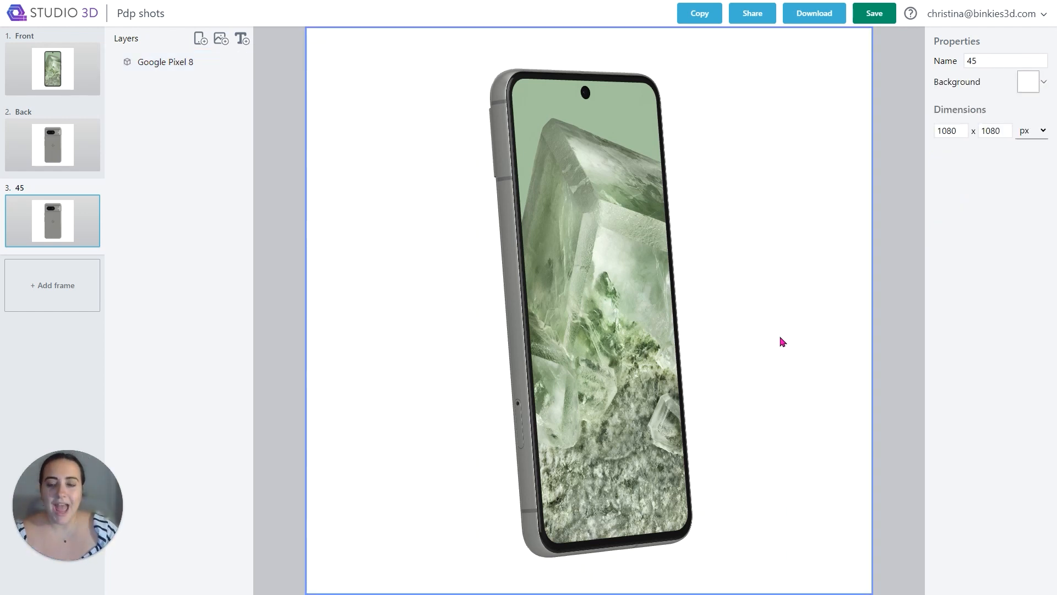
- Add a fourth frame and reset its phone's yaw, pitch and roll to 0
left_click(45, 287)
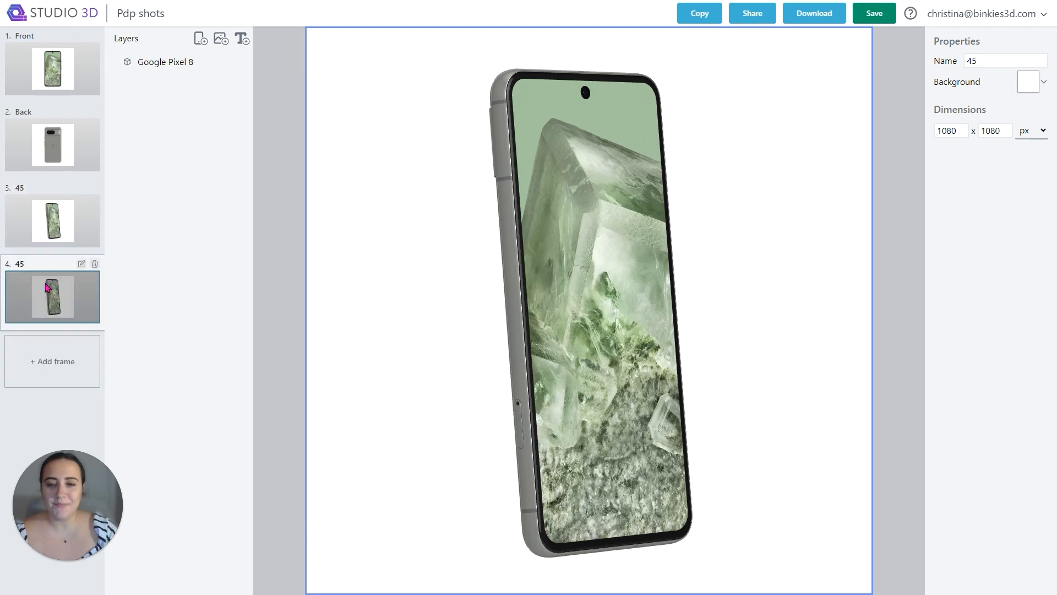
left_click(596, 388)
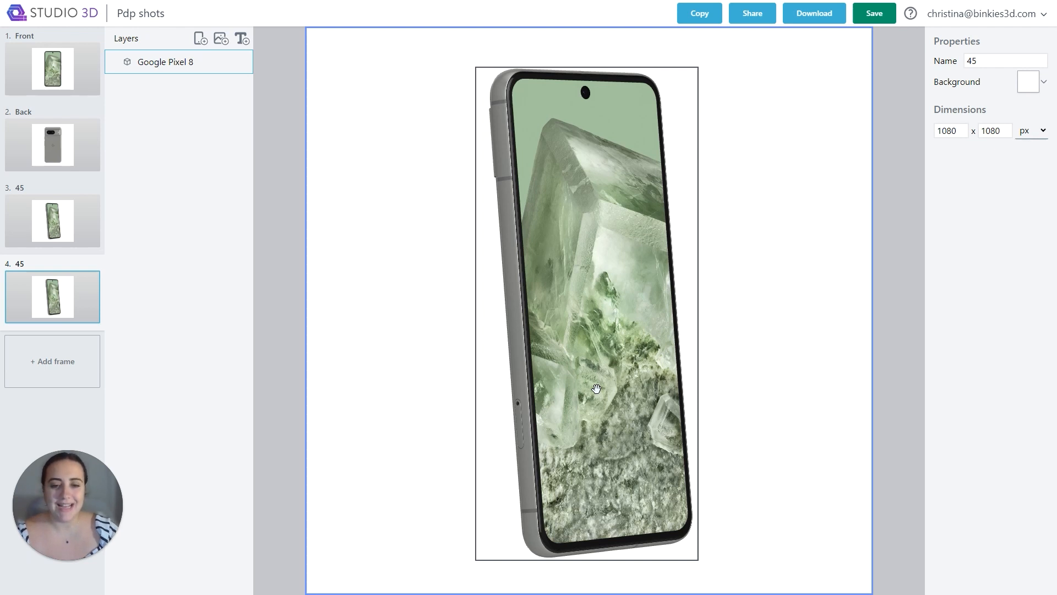
left_click(596, 389)
double_click(1010, 330)
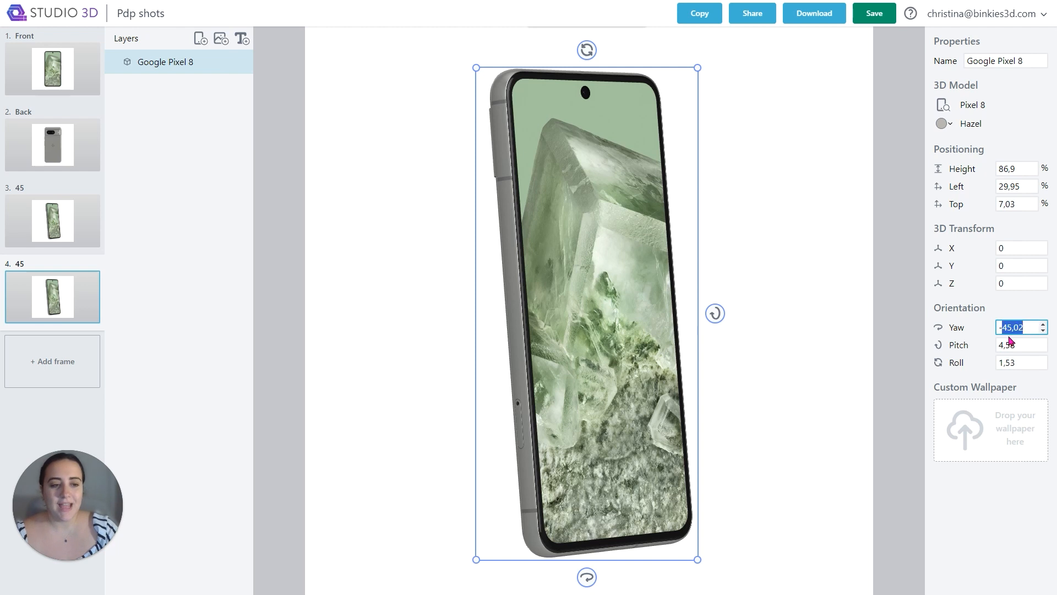
type("0")
double_click(1004, 343)
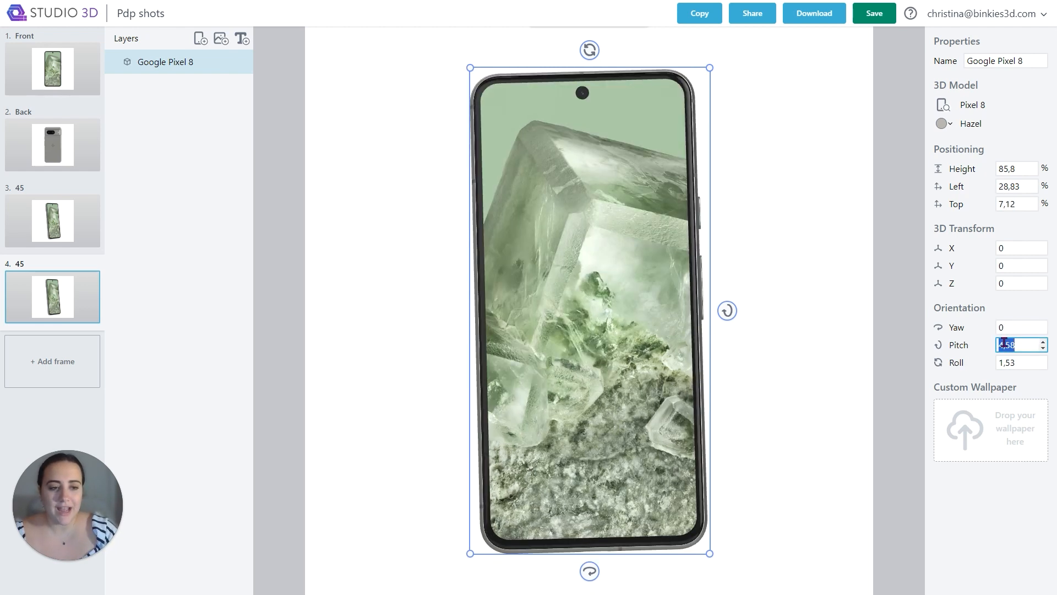
type("0")
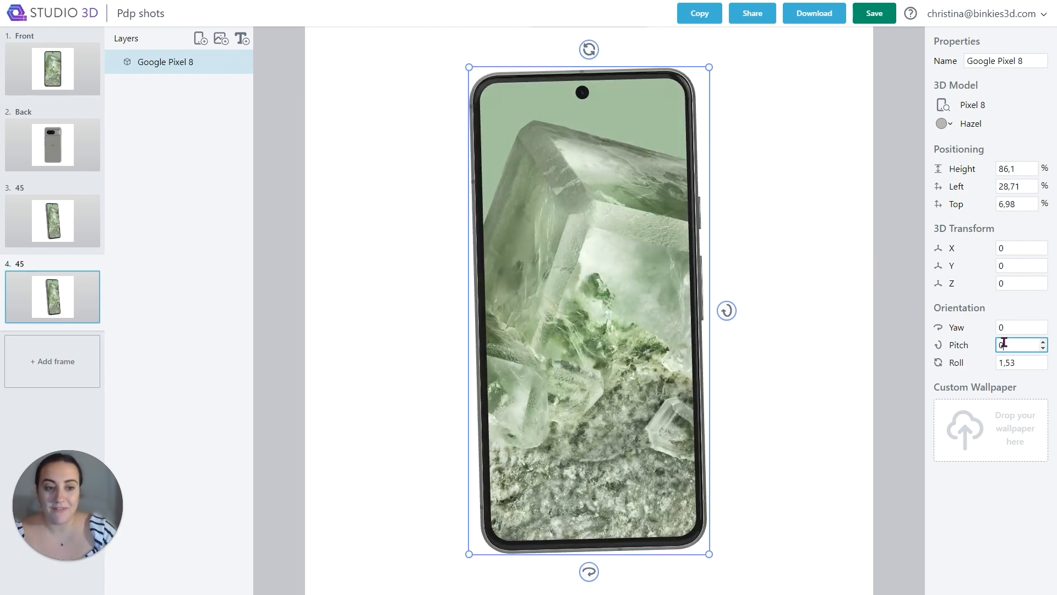
double_click(1012, 364)
type("0")
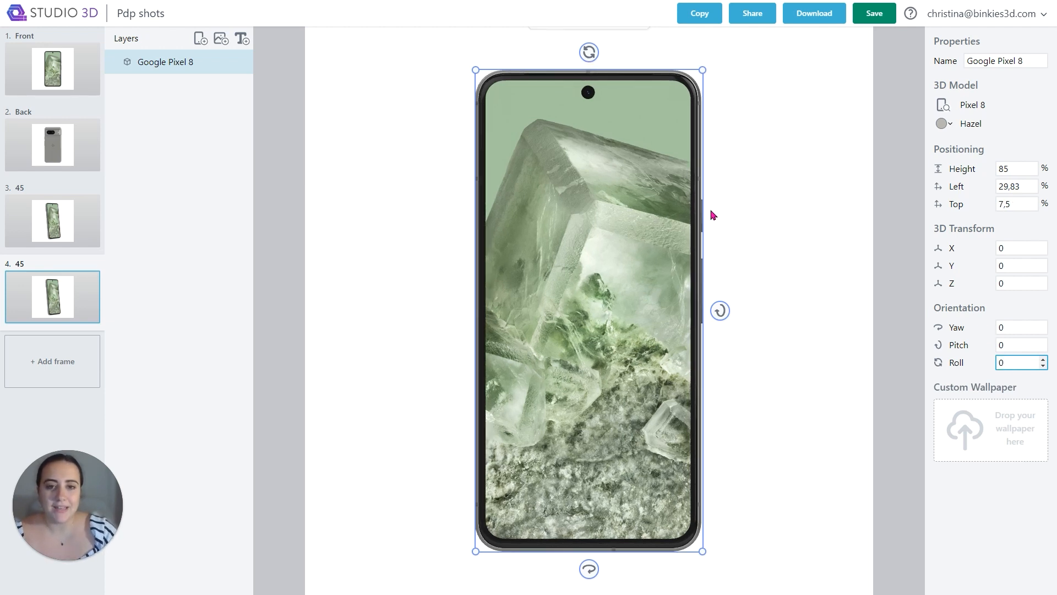
- Duplicate the phone with the copy overlapping the original's right side, and set the copy's yaw to 180
left_click_drag(651, 155, 651, 181)
left_click(619, 44)
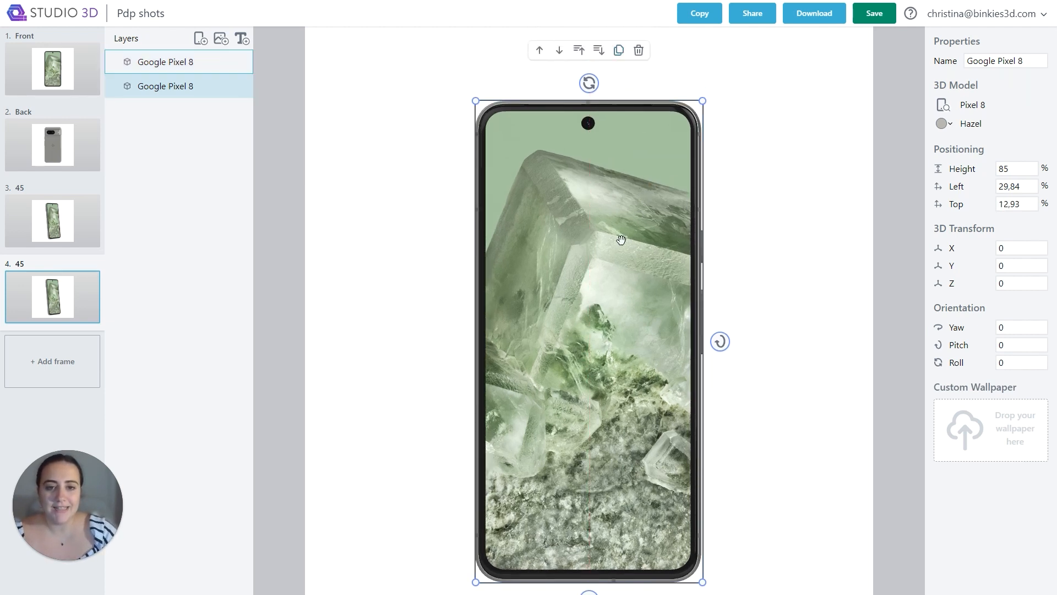
left_click_drag(588, 238, 700, 240)
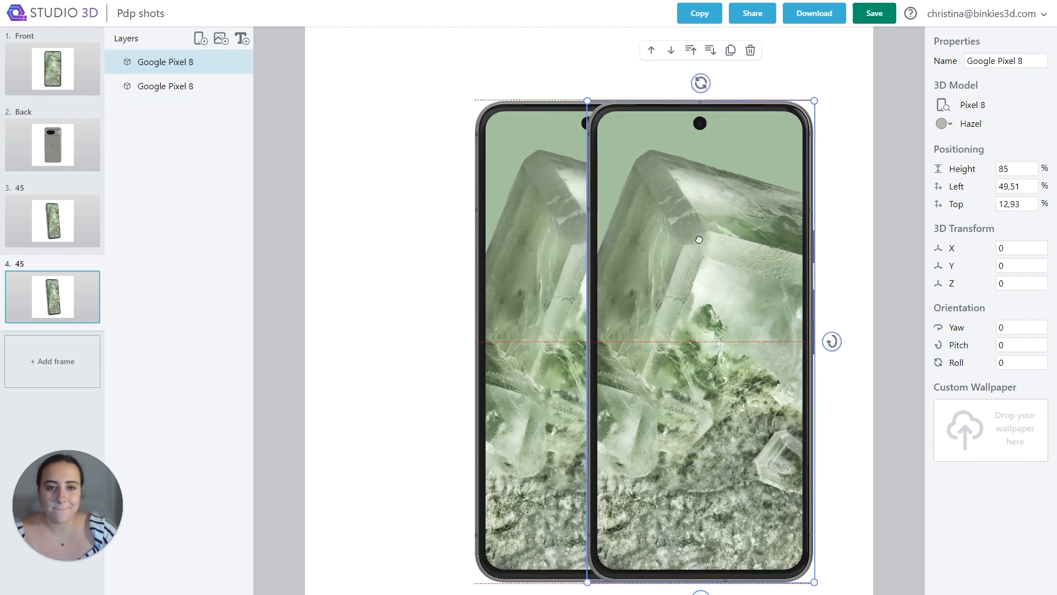
left_click(1015, 332)
type("18")
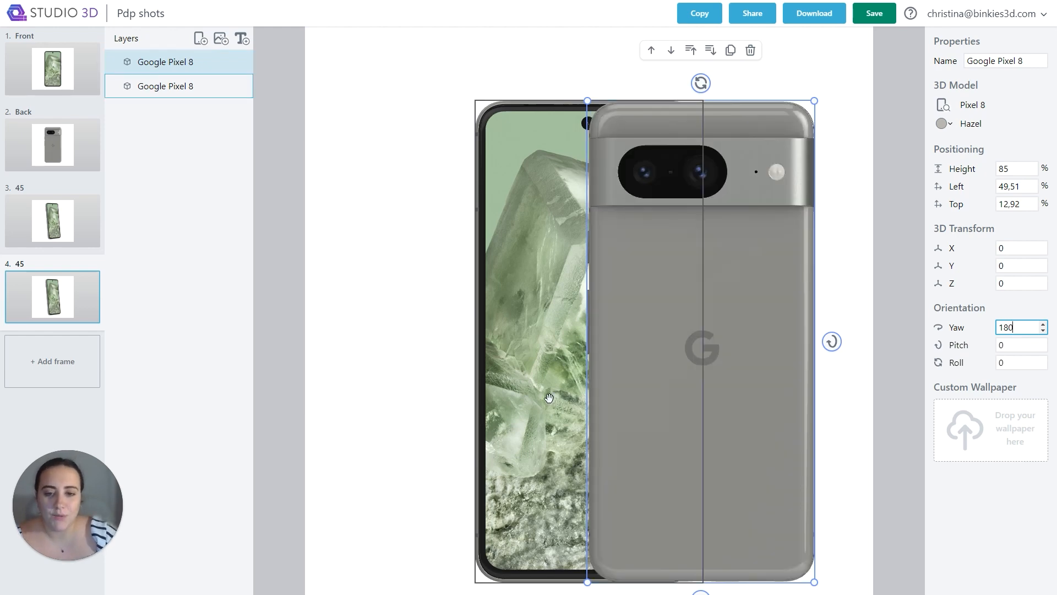
- Reposition the front-facing phone to about 23.15% left, 7.49% top and the rear-facing phone to about 48.25% left, 7.48% top
left_click_drag(548, 393, 510, 366)
left_click_drag(715, 425, 709, 392)
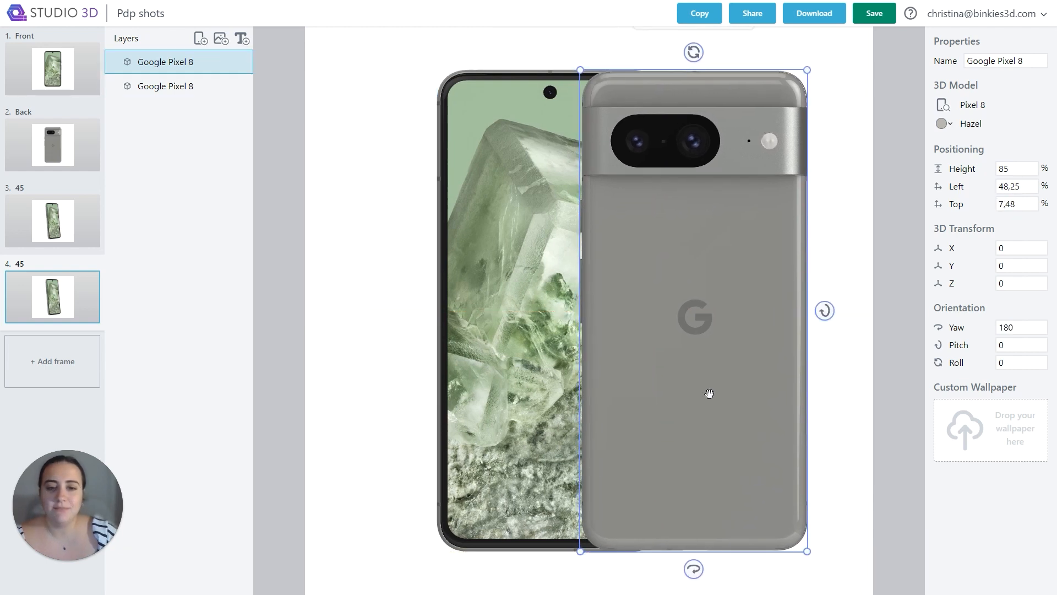
left_click(564, 373)
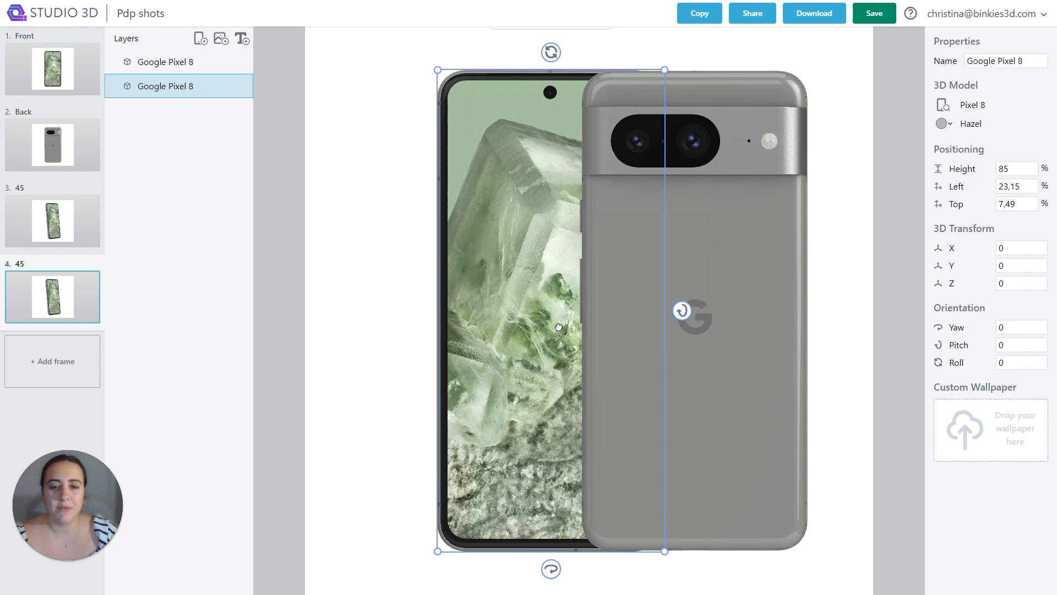
- Rename the front-facing phone's layer "Front" and the rear-facing phone's layer "Back"
double_click(203, 84)
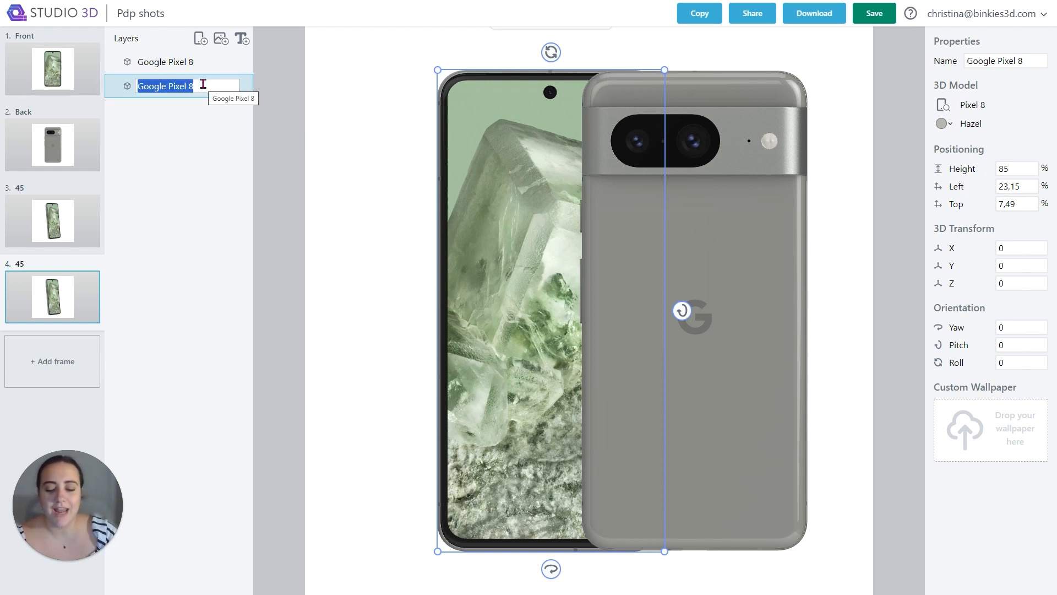
type("Front")
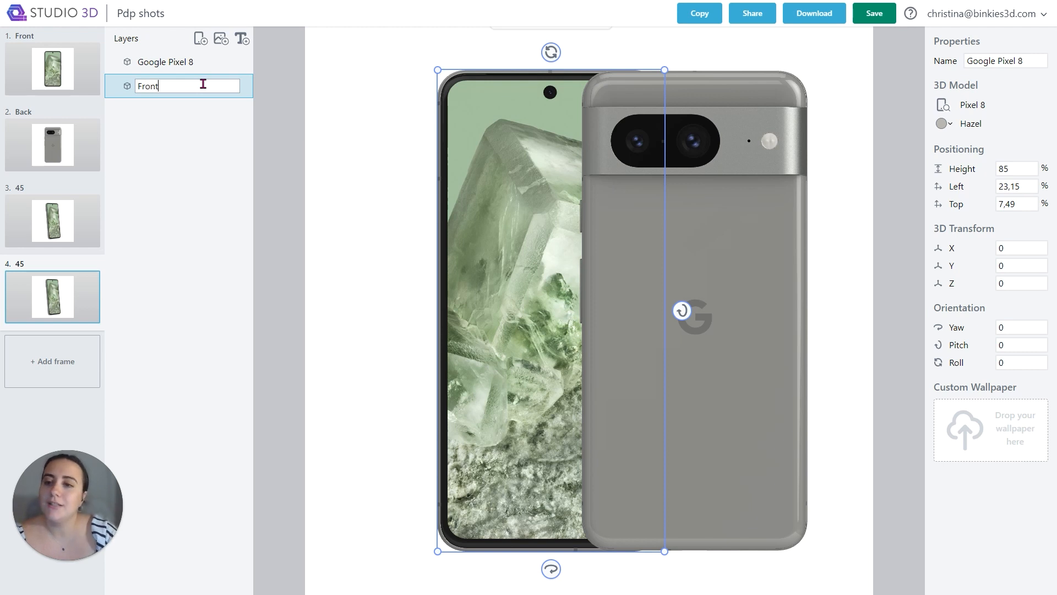
double_click(189, 63)
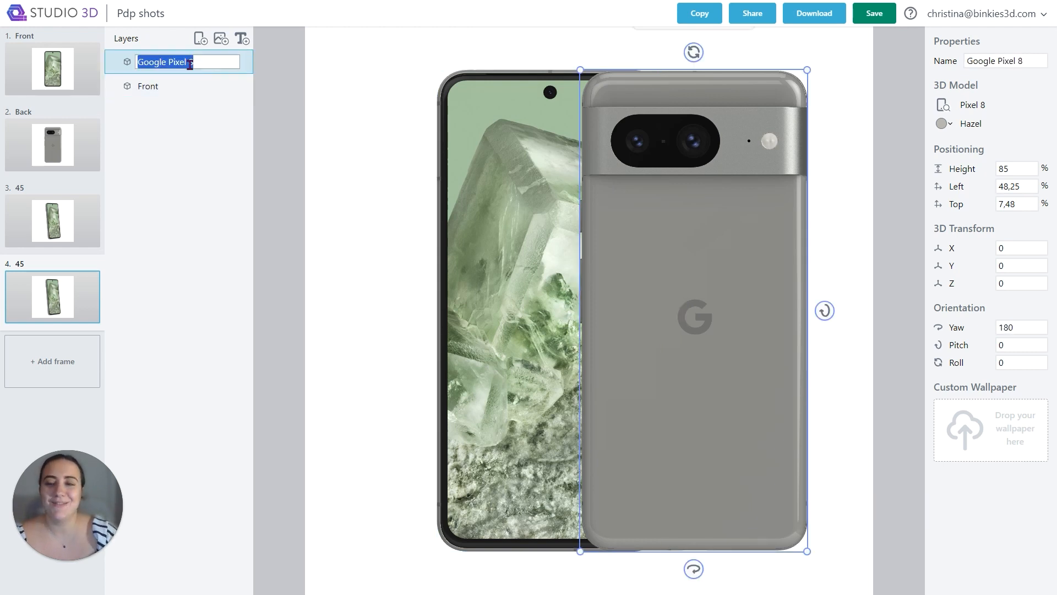
type("Back")
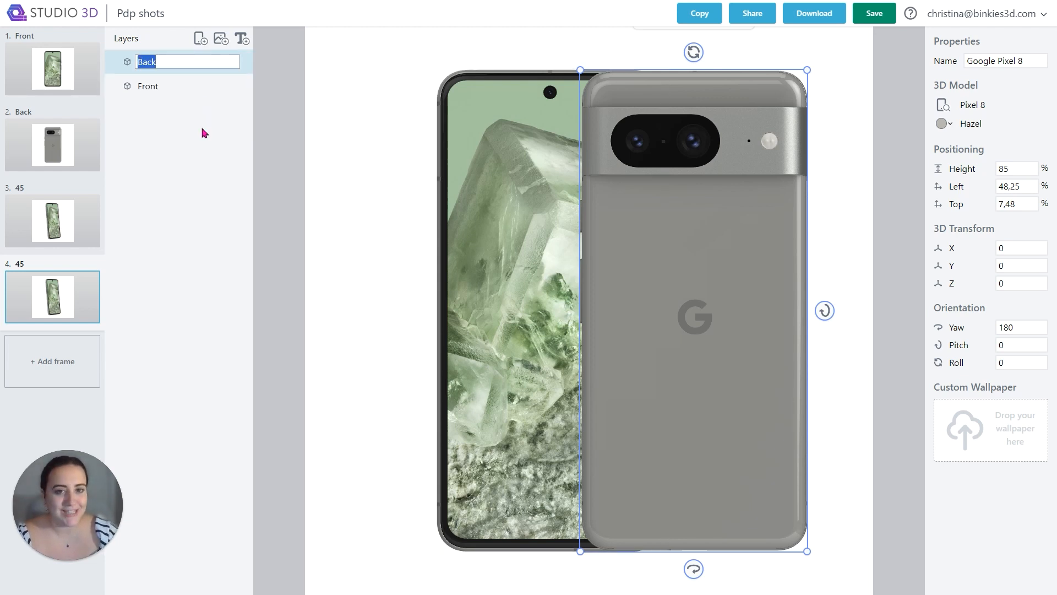
key("Return")
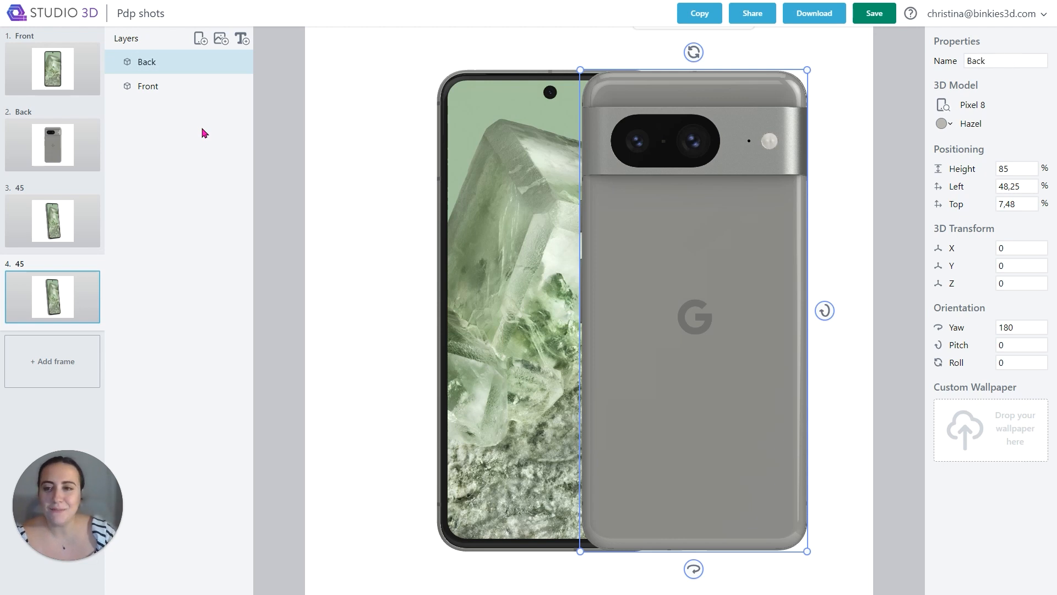
- Move the Back layer beneath the Front layer and return it to the top of the stack
left_click_drag(142, 65, 142, 98)
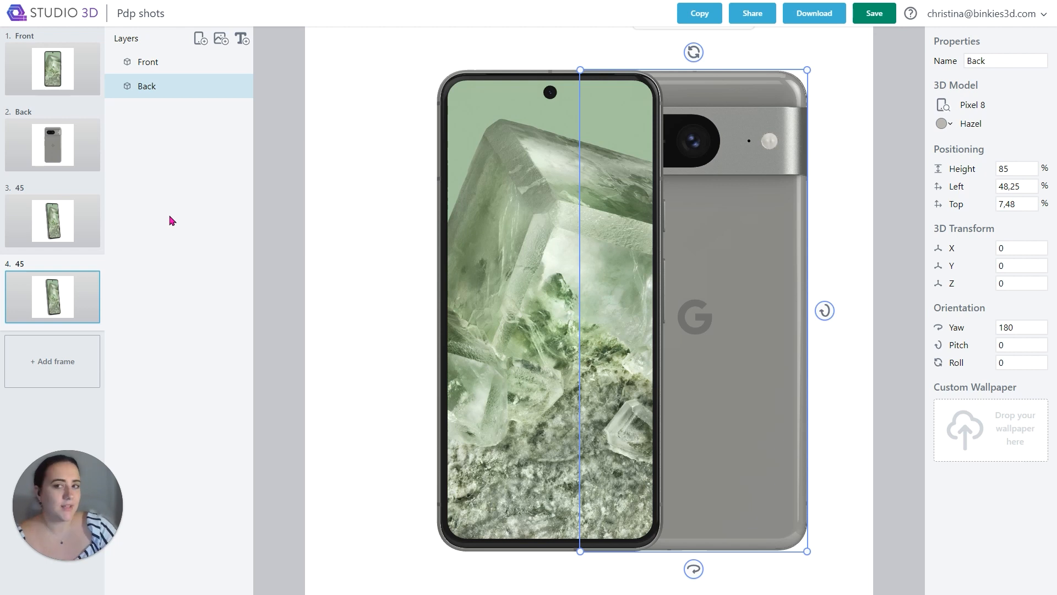
left_click_drag(141, 97, 146, 63)
- Rename the fourth frame "Both"
mouse_move(103, 288)
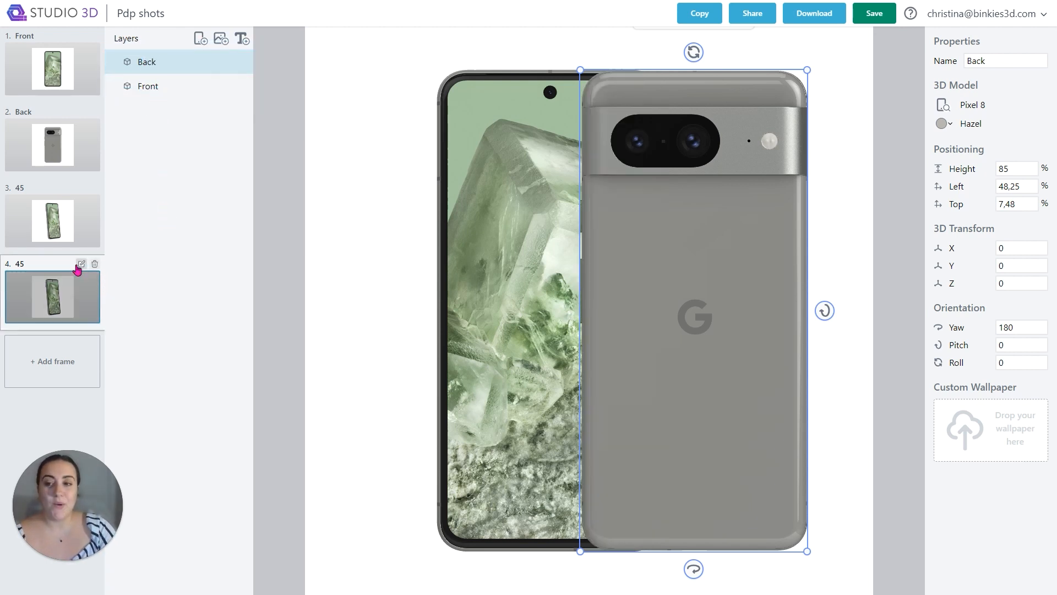
left_click(81, 264)
key("BackSpace")
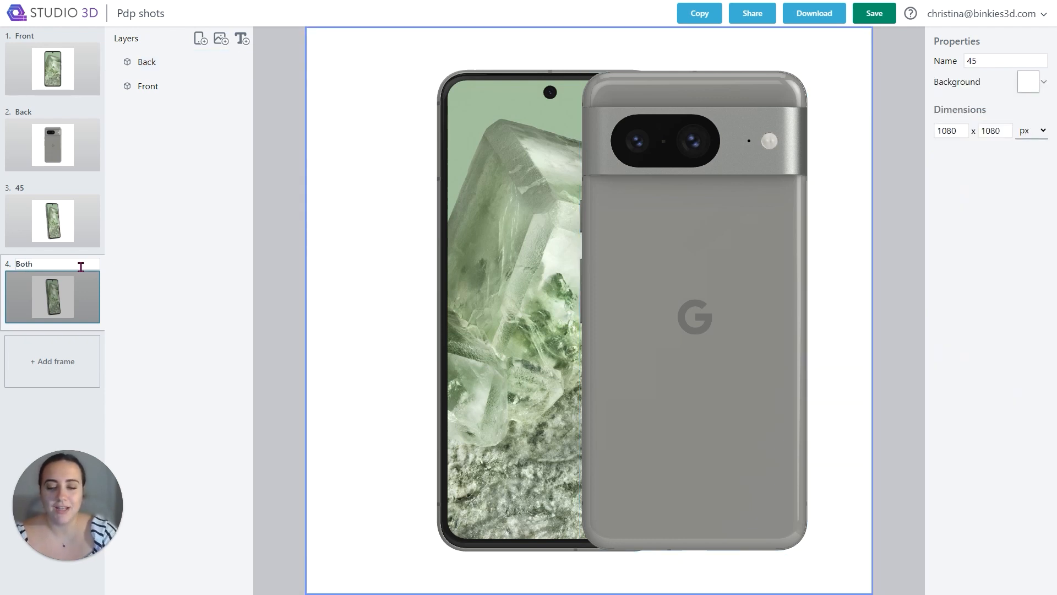
left_click(187, 300)
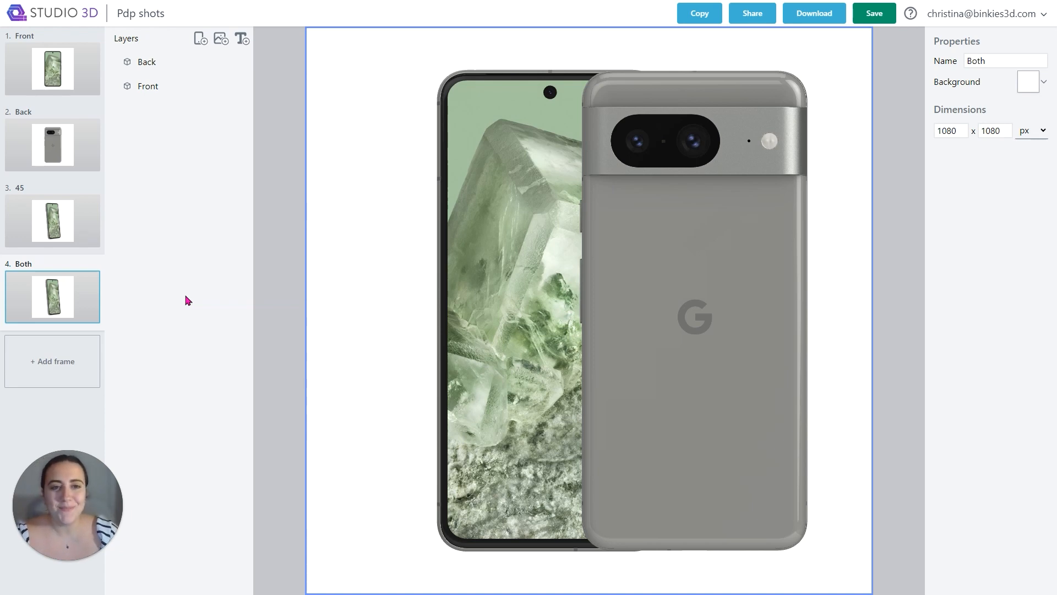
- Save the project and download its frames
left_click(881, 13)
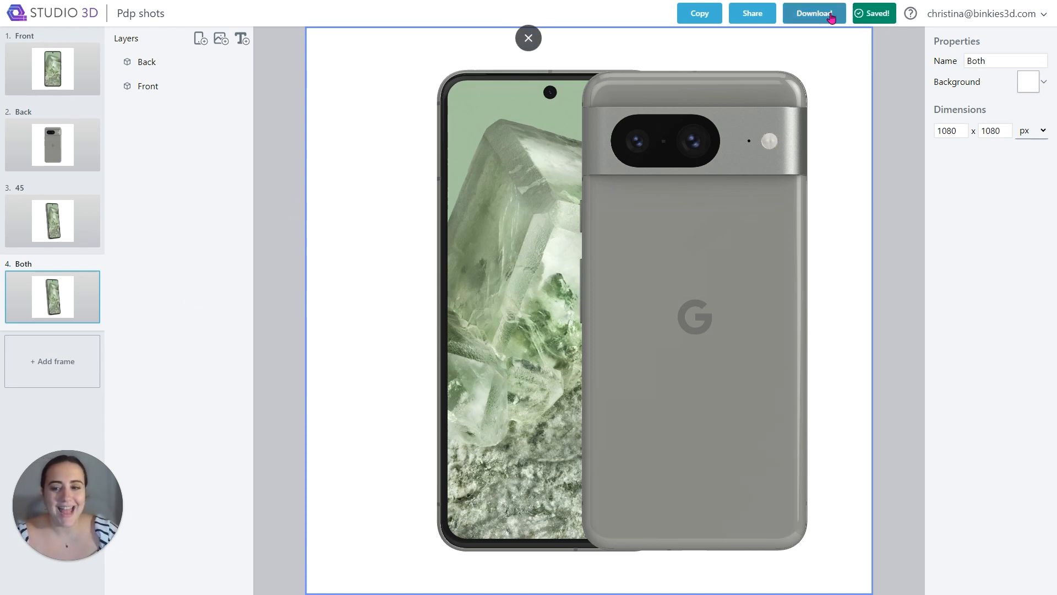
left_click(830, 19)
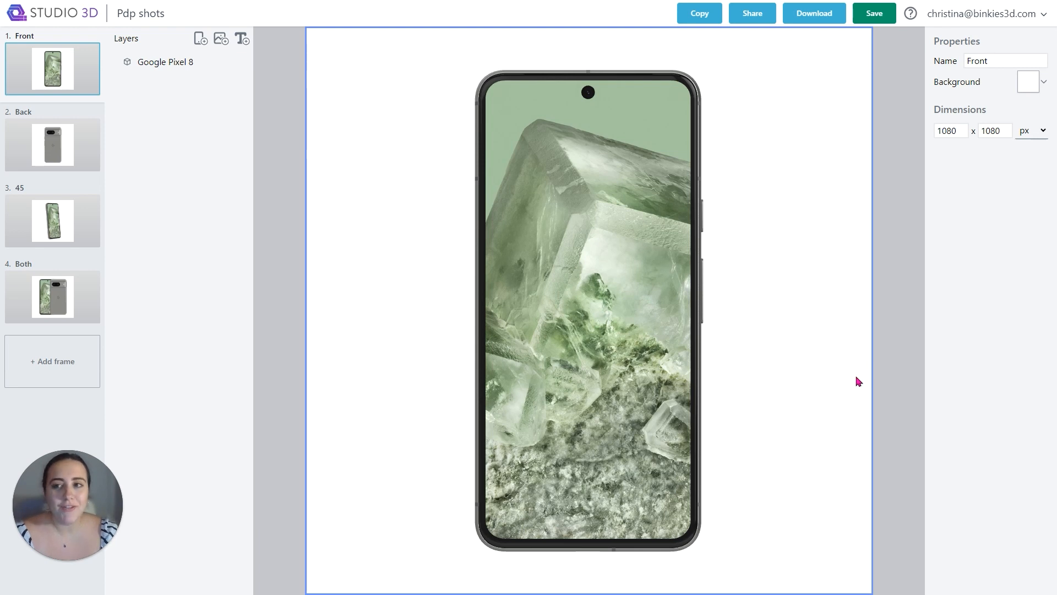
- Change the phone in the Front frame to the black Obsidian colour
left_click(537, 209)
left_click(942, 124)
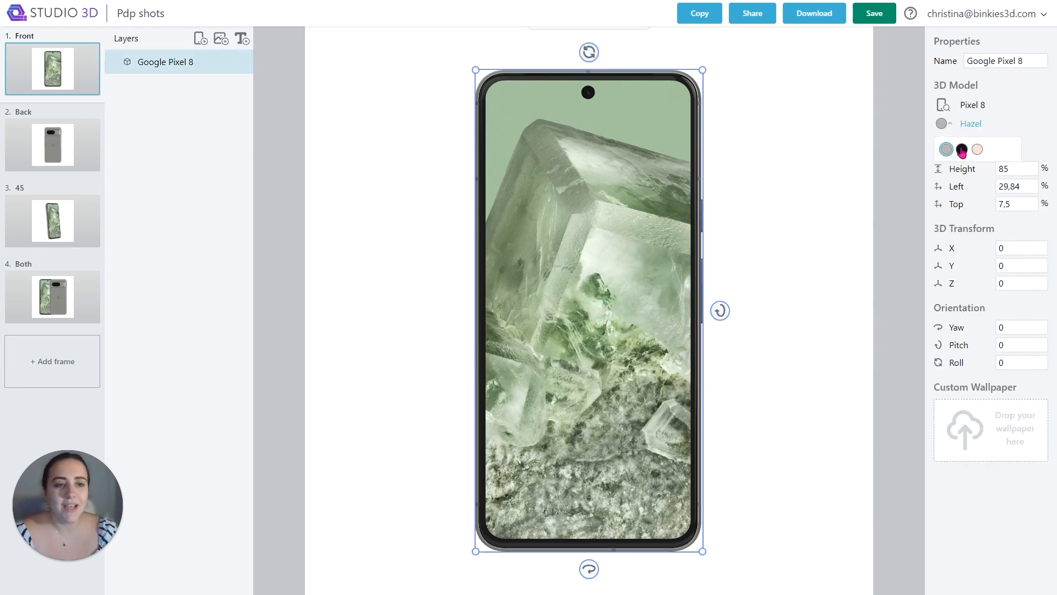
left_click(962, 149)
- Change the phone in the Back frame to the Obsidian colour
left_click(53, 145)
left_click(547, 279)
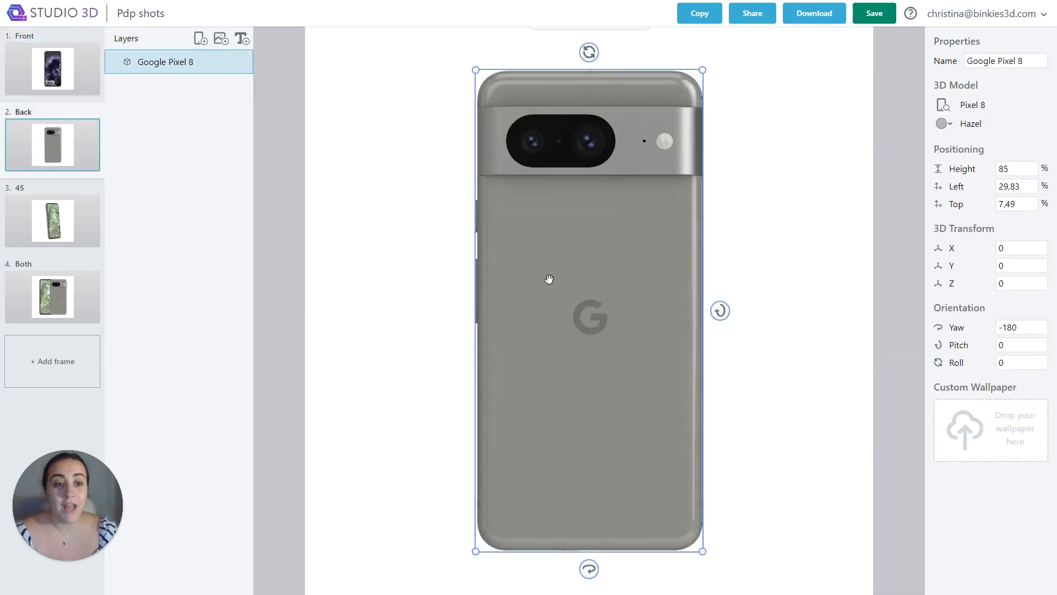
left_click(942, 124)
left_click(962, 150)
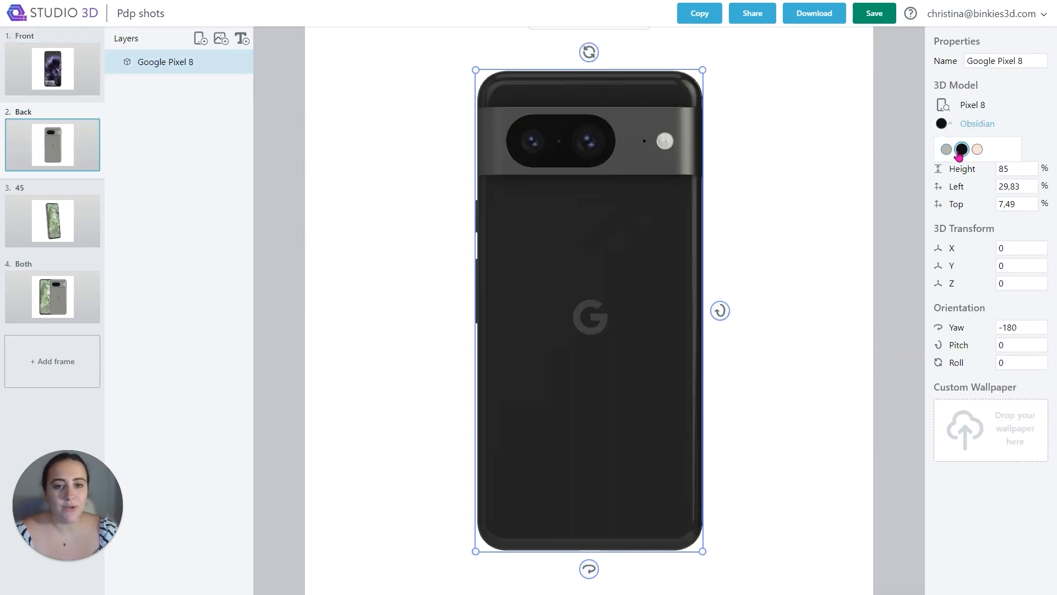
- Change the phone in the 45 frame to the Obsidian colour
left_click(80, 227)
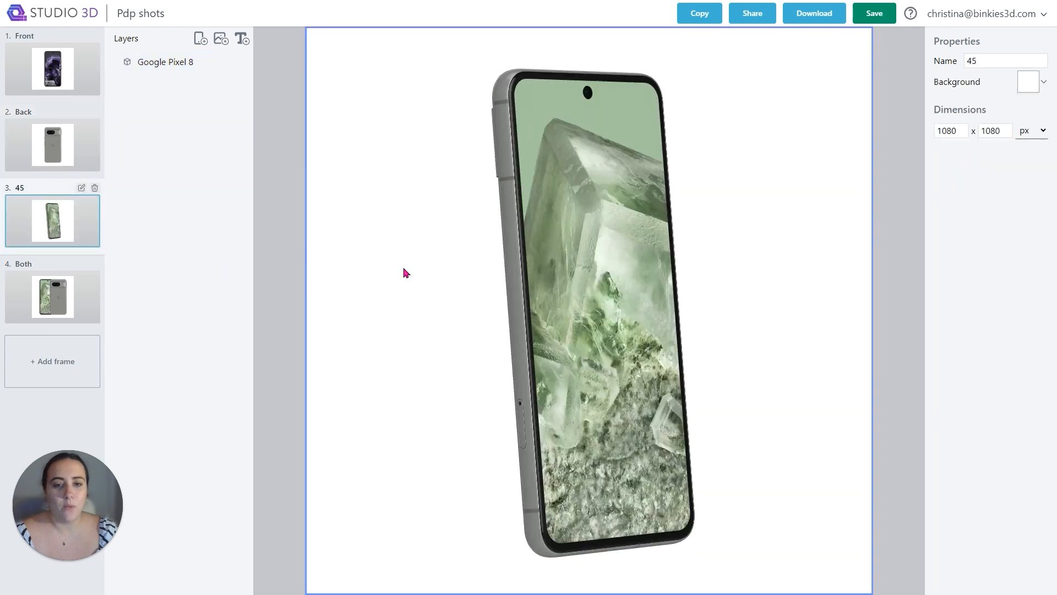
left_click(618, 302)
left_click(943, 123)
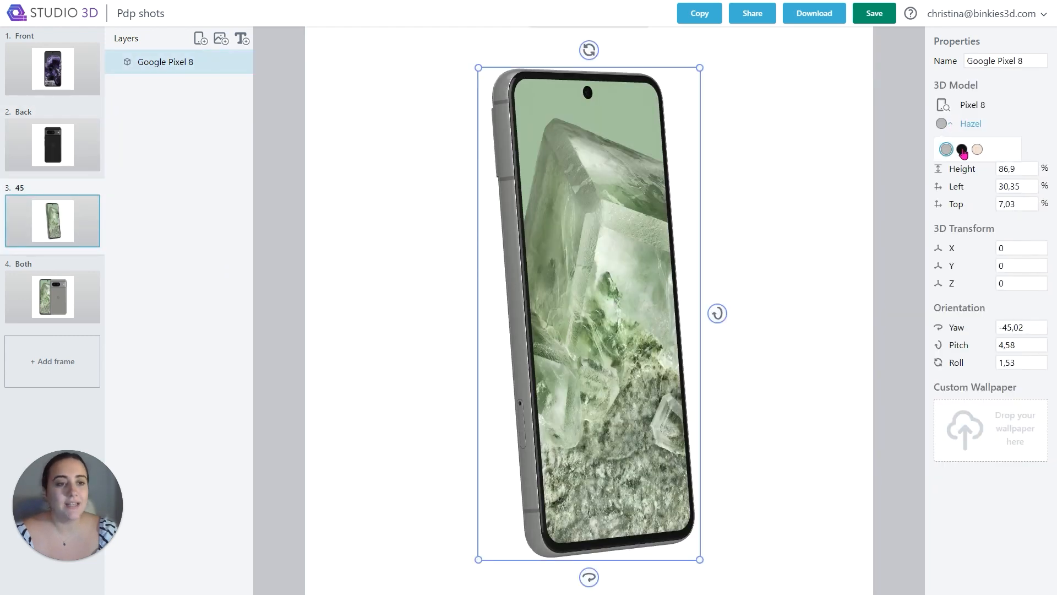
left_click(961, 150)
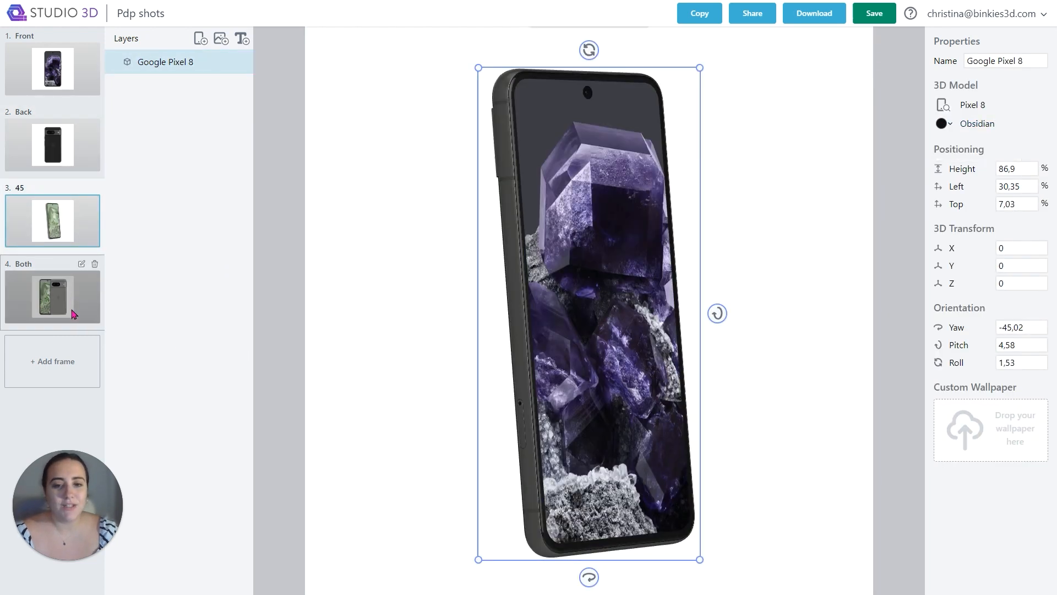
- Change both the front-facing and rear-facing phones in the Both frame to the Obsidian colour
left_click(71, 307)
left_click(423, 274)
left_click(944, 126)
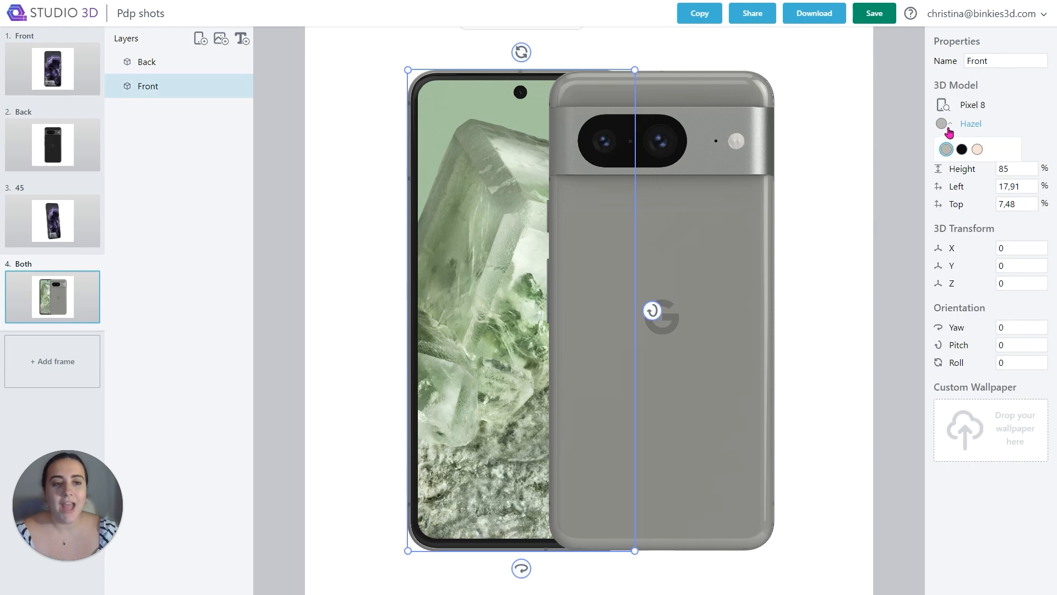
left_click(961, 151)
left_click(685, 208)
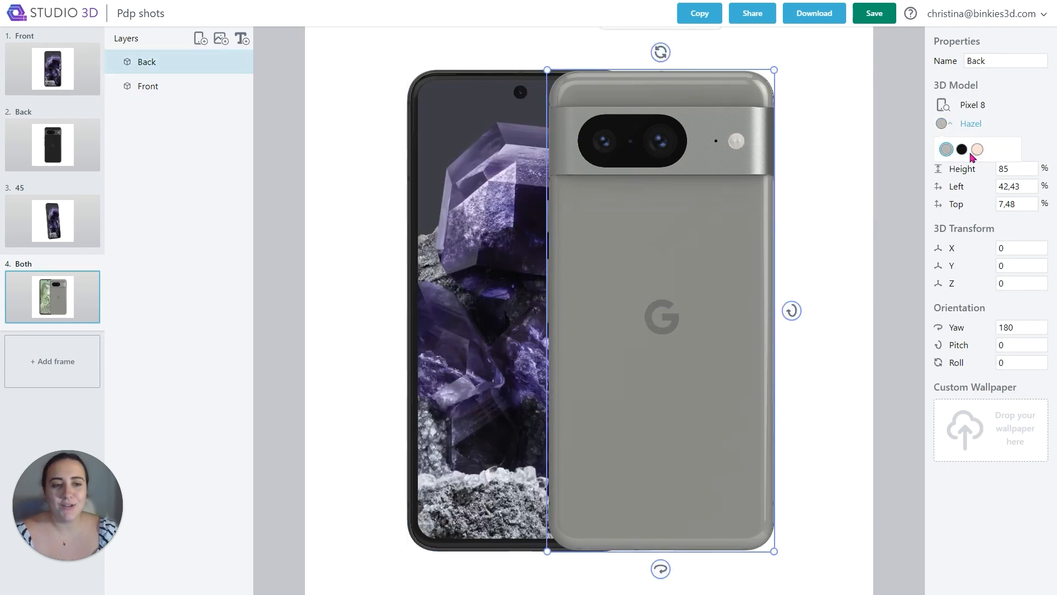
left_click(961, 151)
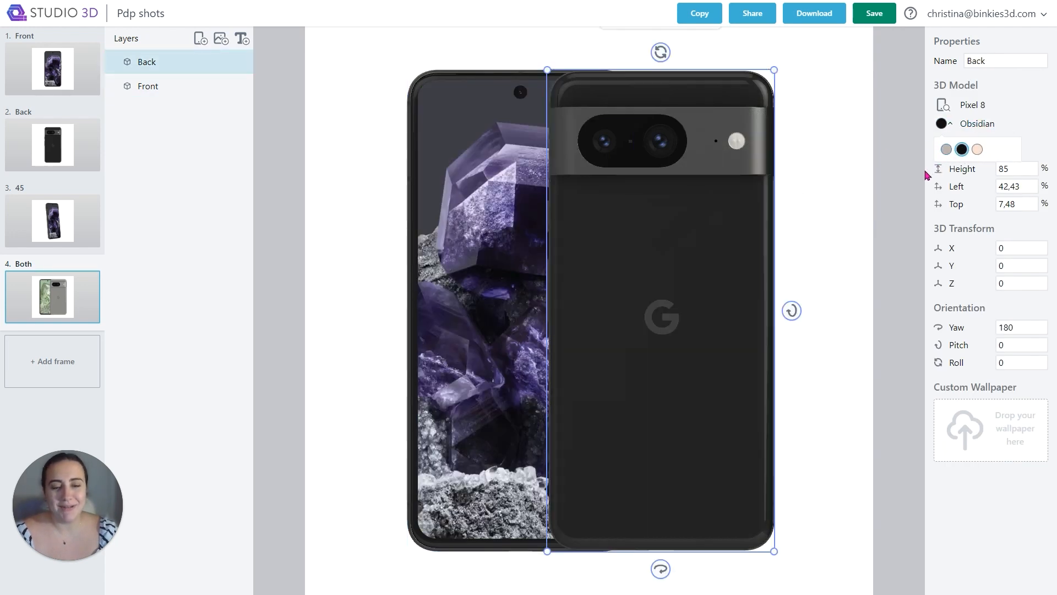
left_click(899, 183)
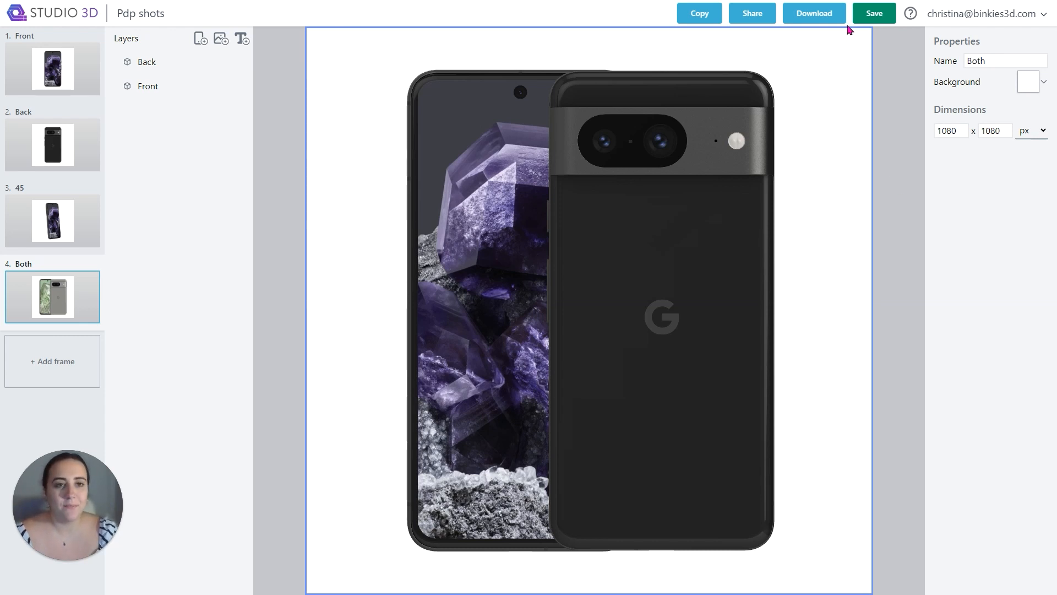
- Save the project, download the Obsidian frames, and close the downloaded archive's window
left_click(874, 20)
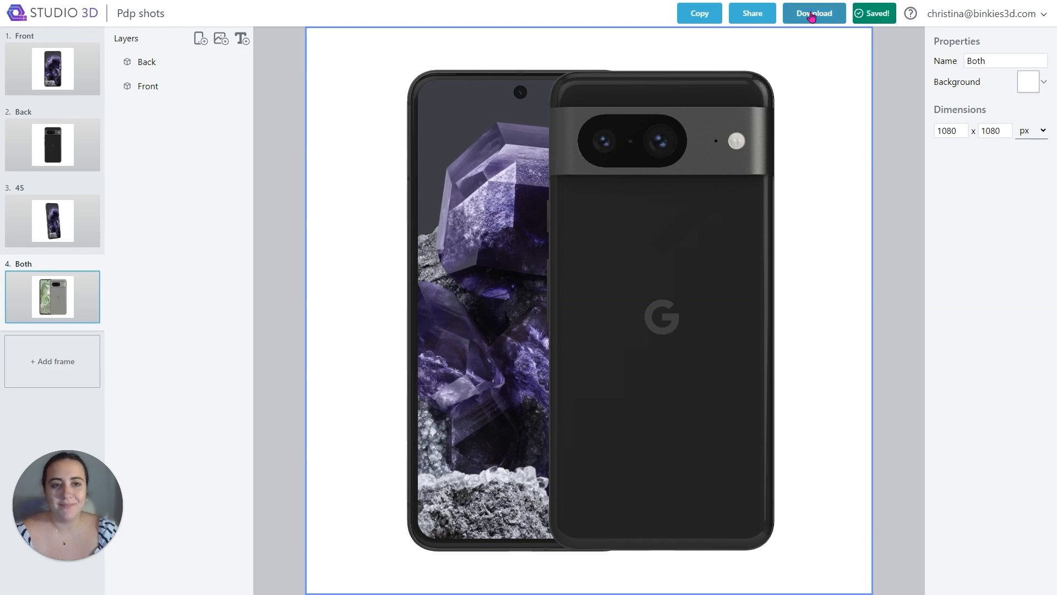
left_click(812, 16)
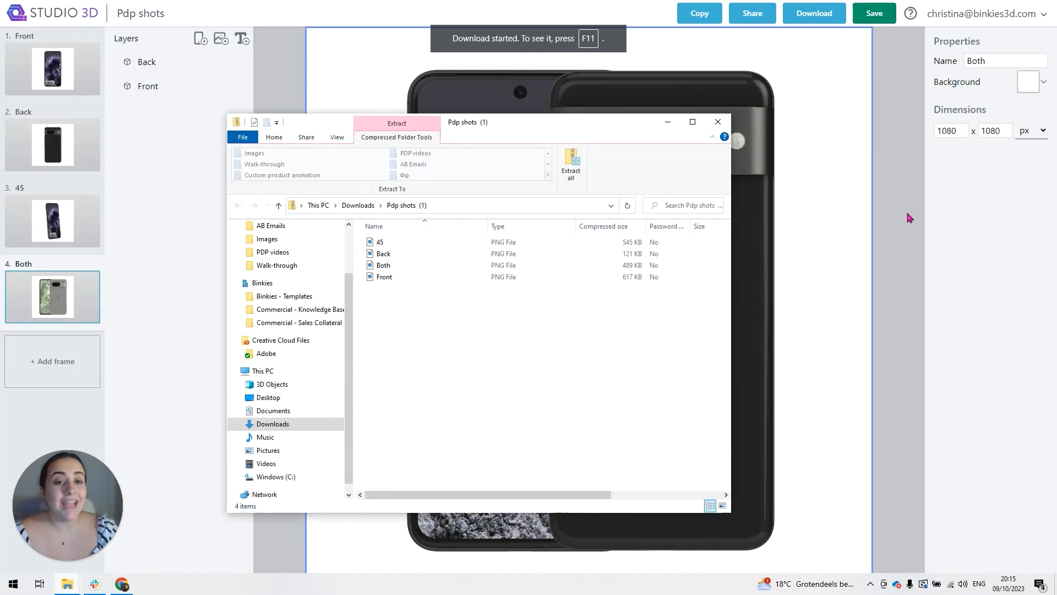
left_click(720, 119)
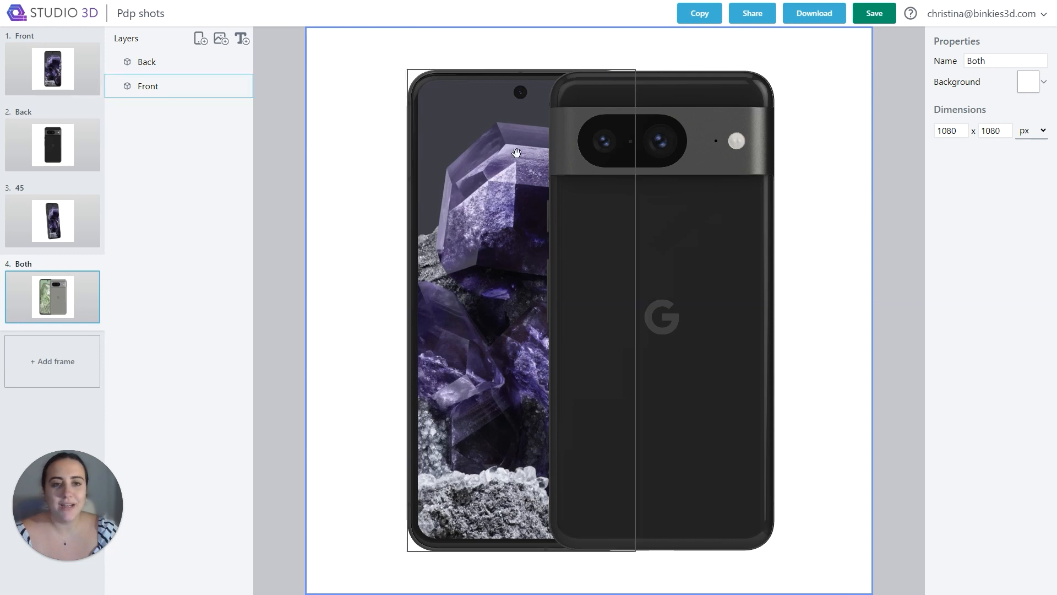
- Make a copy of the project and rename the copy "Pdp shots Moto"
left_click(704, 18)
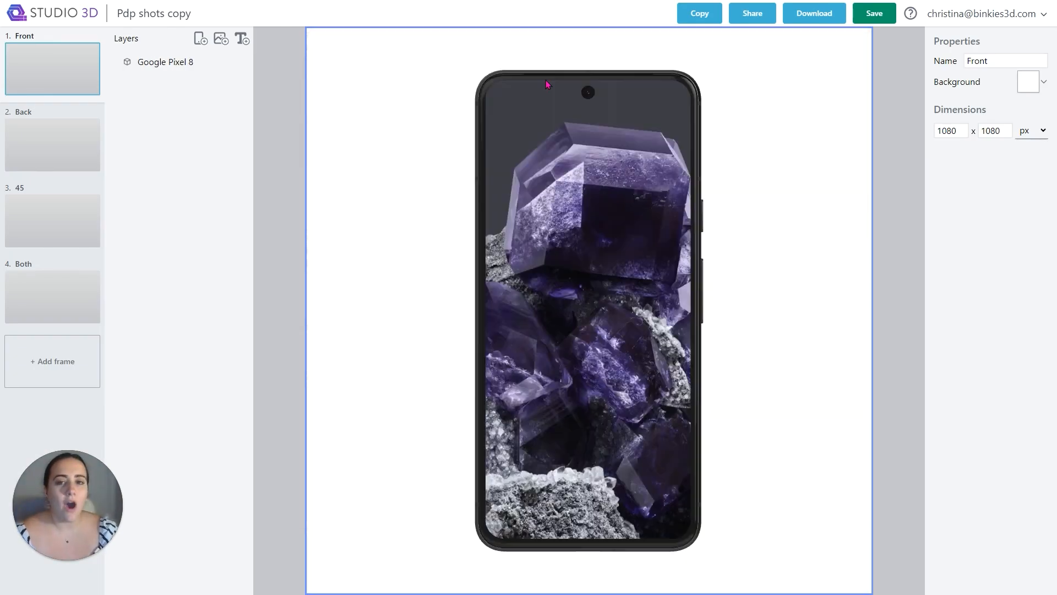
left_click(174, 15)
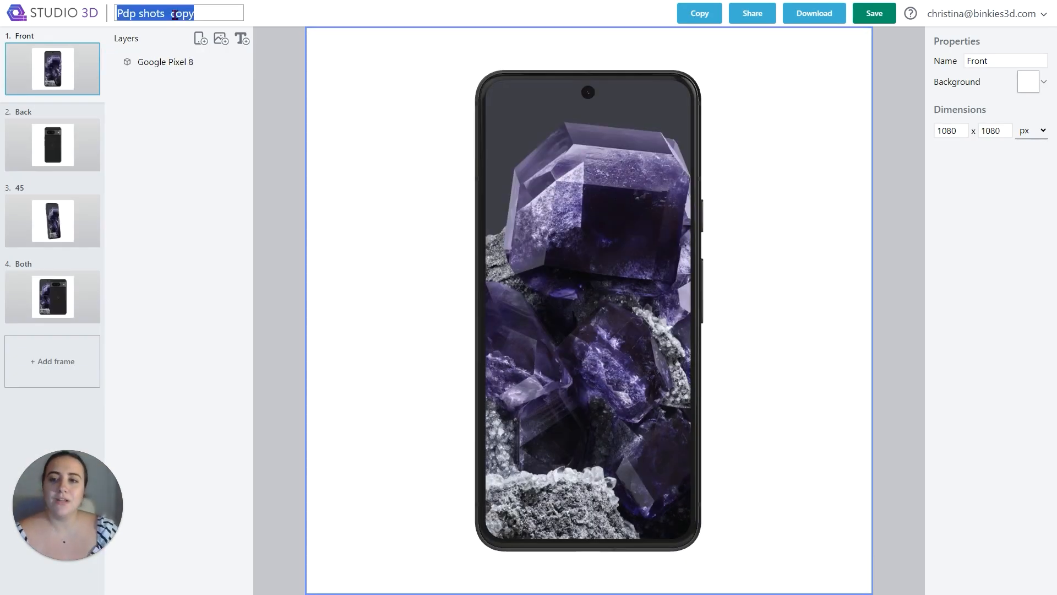
left_click(205, 13)
left_click_drag(206, 13, 170, 15)
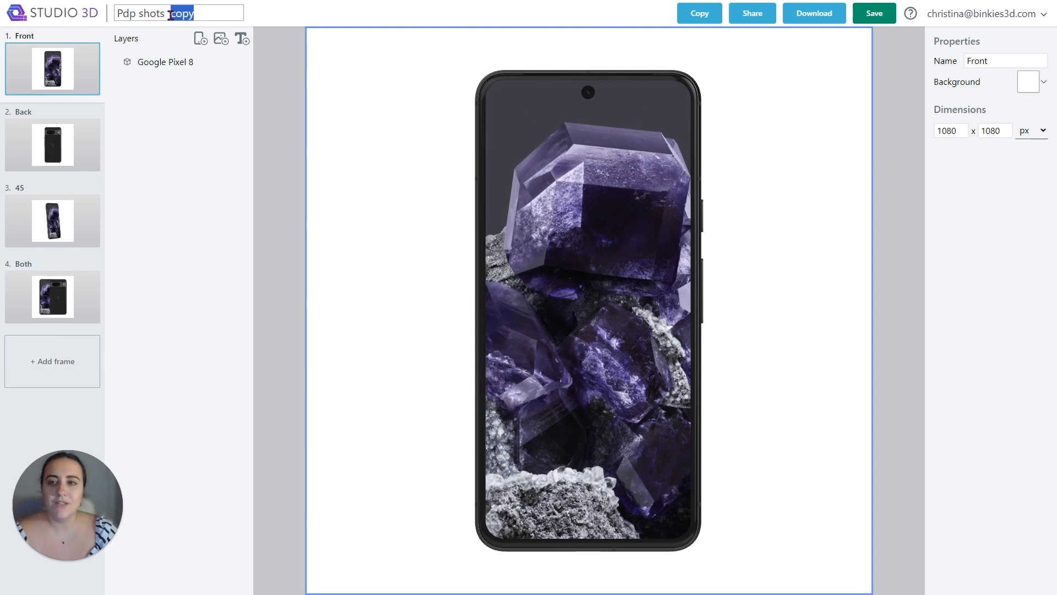
key("BackSpace")
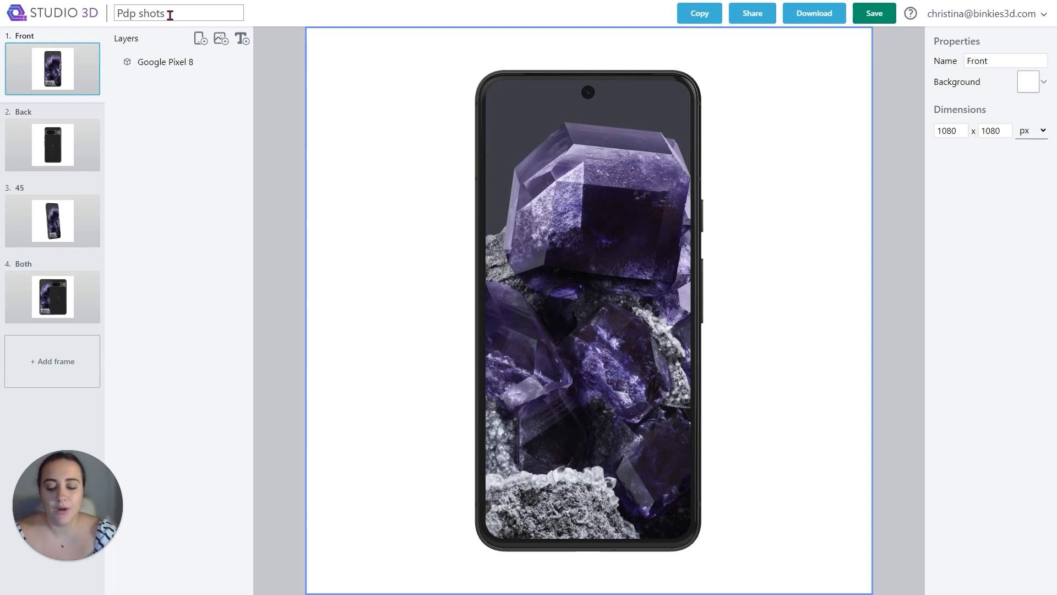
type("Moto")
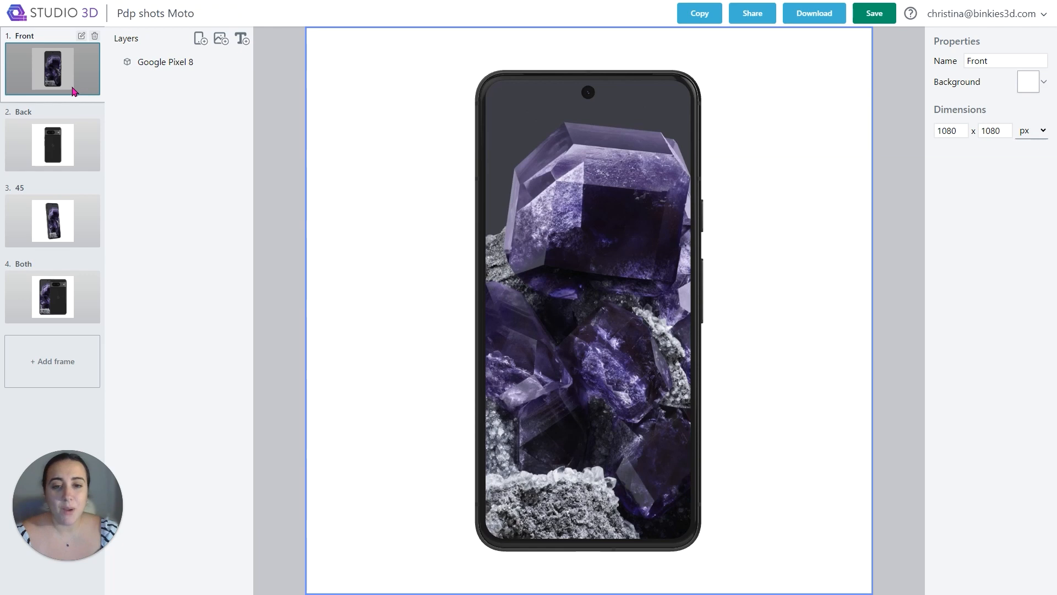
- Replace the Pixel 8 in the Front frame with the Motorola Moto G54
left_click(565, 226)
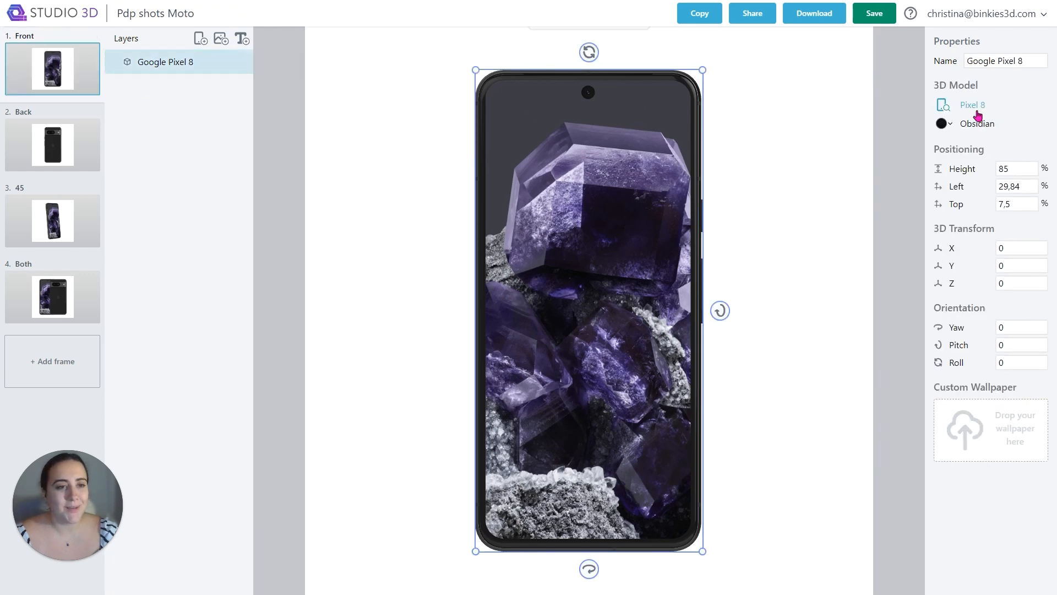
left_click(975, 110)
left_click(667, 92)
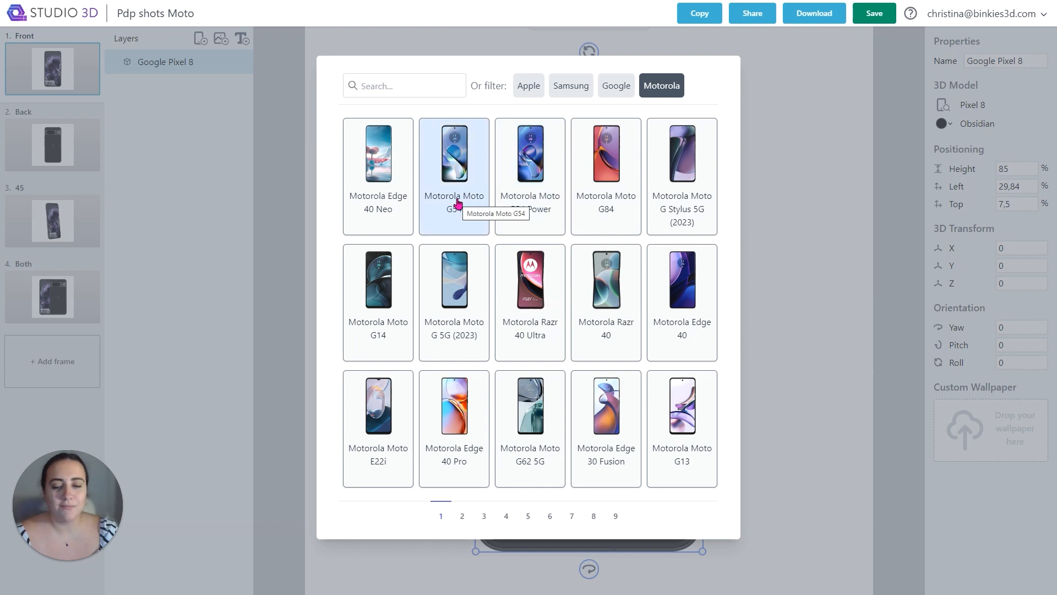
left_click(456, 204)
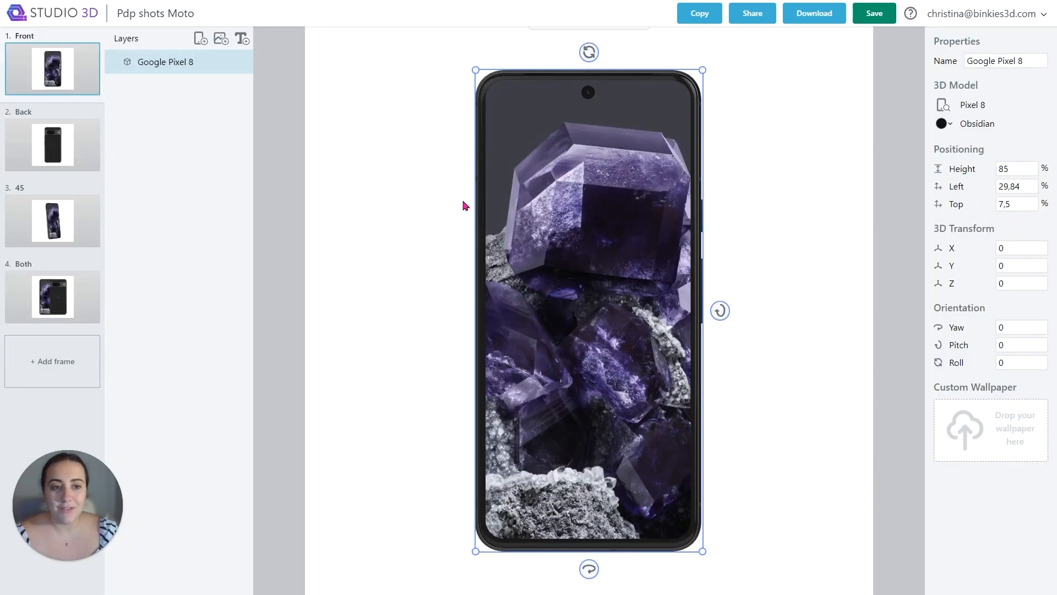
- Replace the Pixel 8 in the Back frame with the Motorola Moto G54
left_click(73, 144)
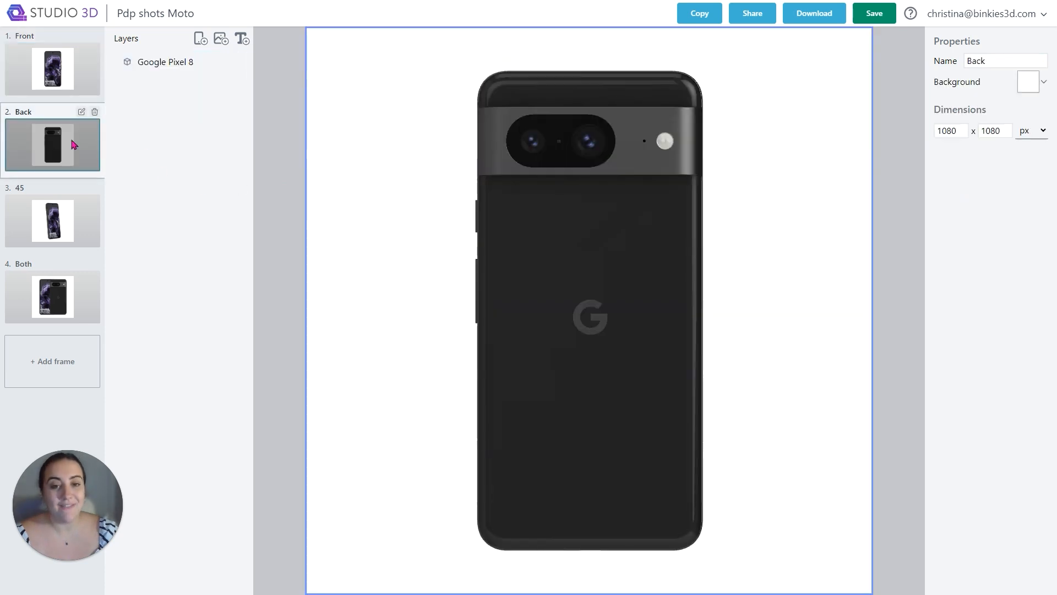
left_click(616, 219)
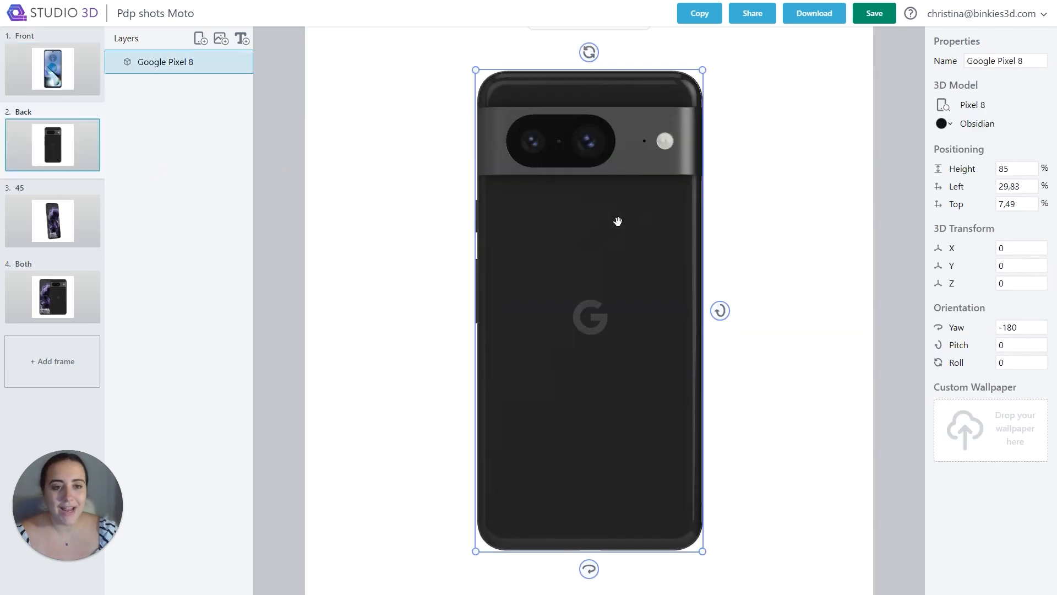
left_click(943, 105)
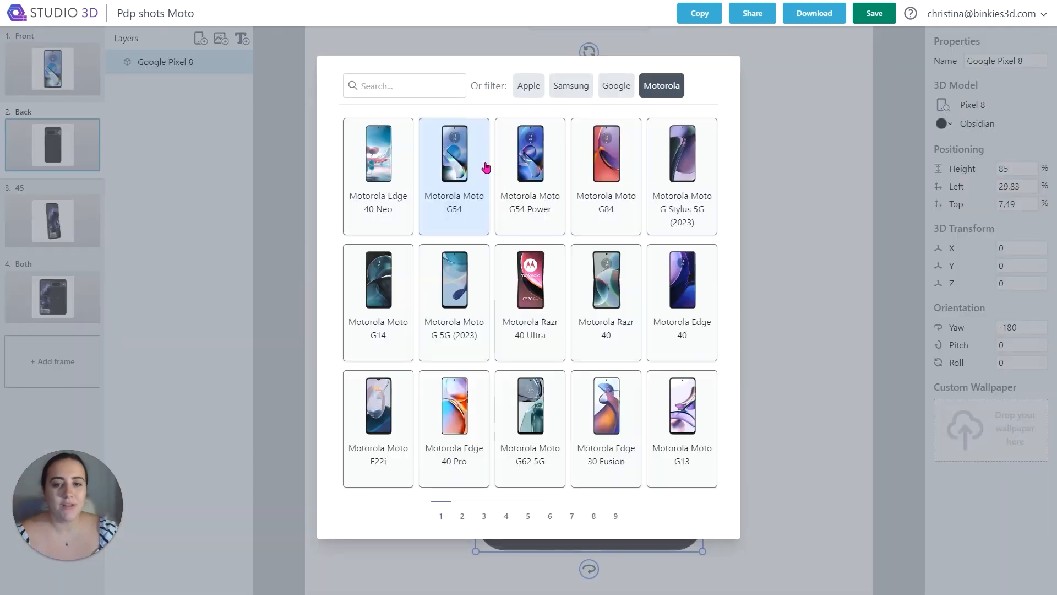
left_click(484, 166)
- Replace the Pixel 8 in the 45 frame with the Motorola Moto G54
left_click(76, 240)
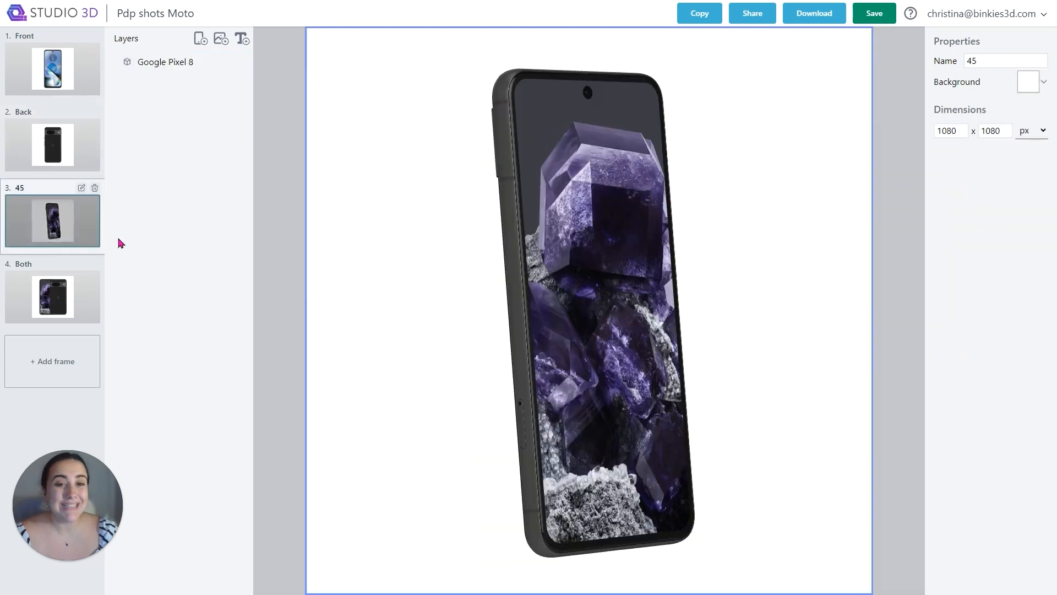
left_click(680, 292)
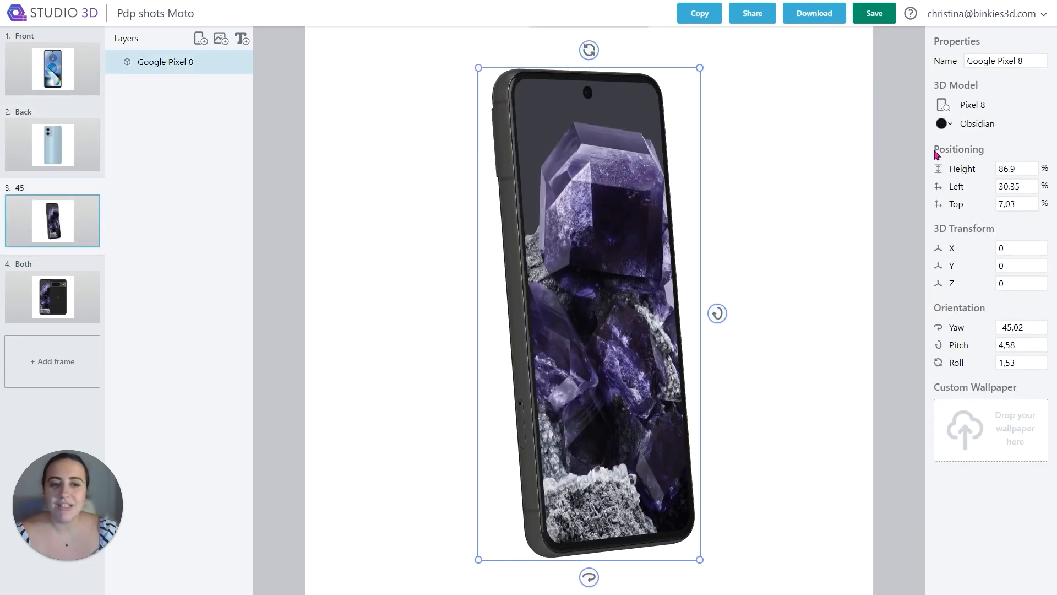
left_click(943, 105)
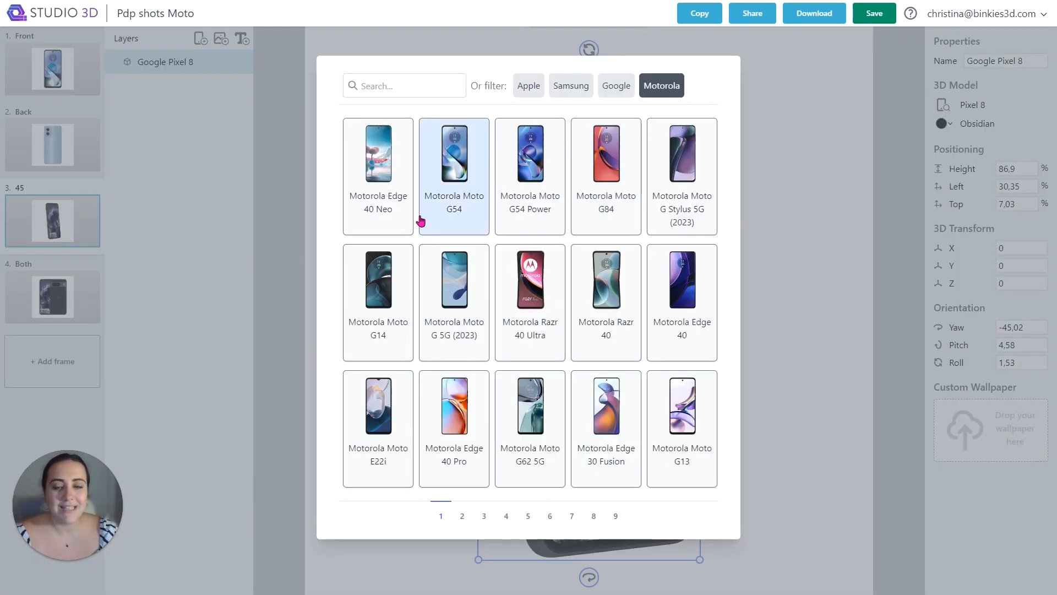
left_click(442, 212)
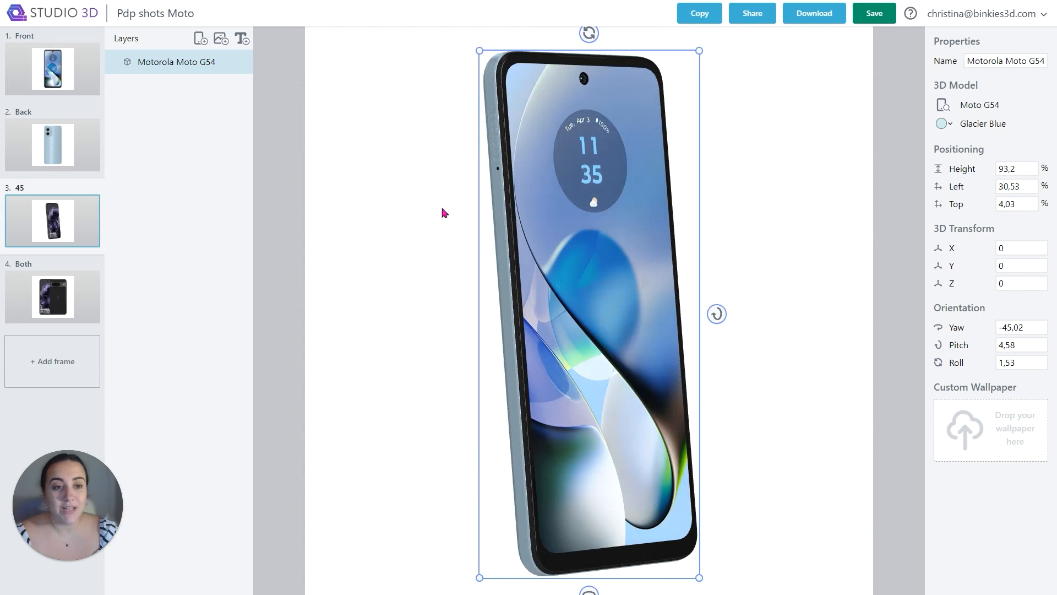
- Replace both the front-facing and rear-facing phones in the Both frame with the Motorola Moto G54
left_click(78, 297)
left_click(569, 255)
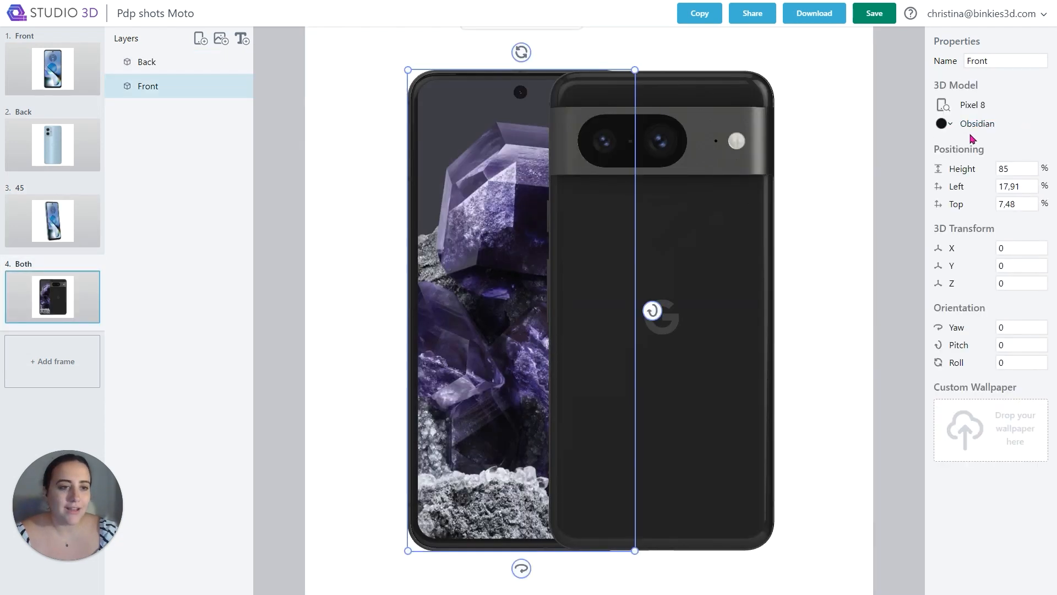
left_click(943, 105)
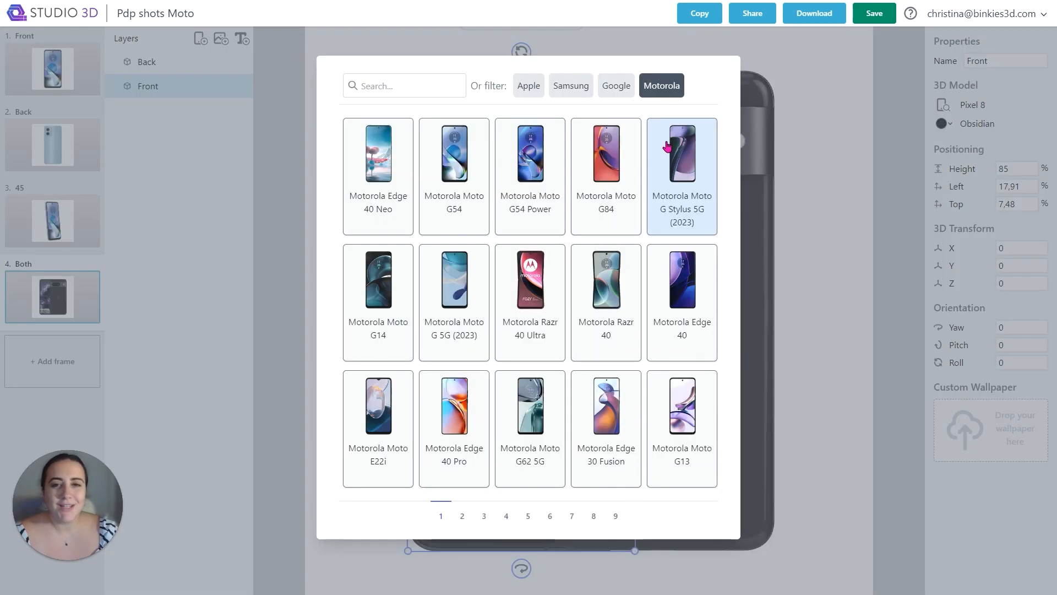
left_click(463, 193)
left_click(643, 210)
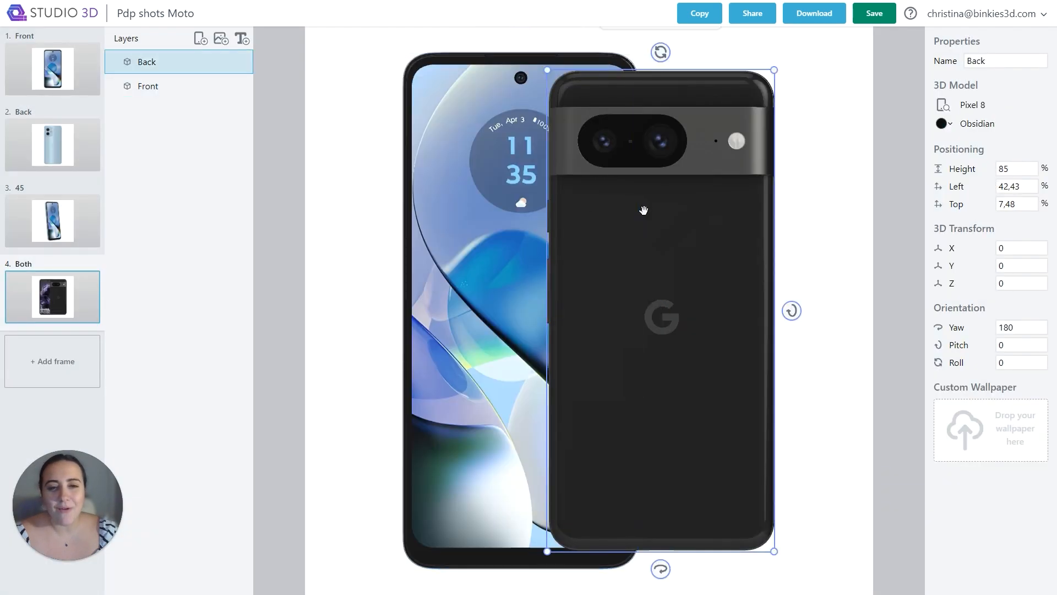
left_click(957, 108)
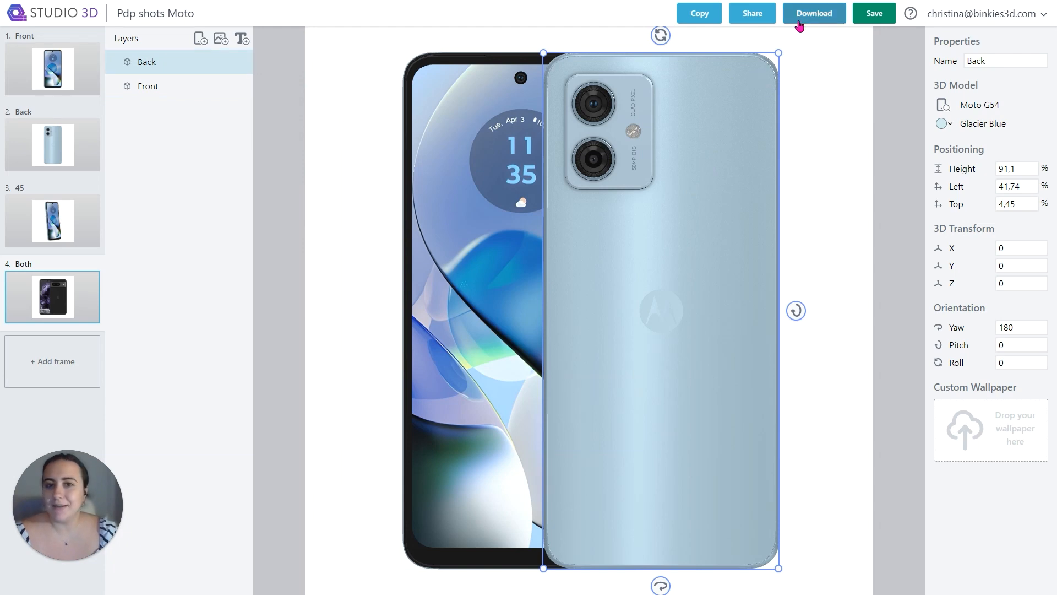
- Share the project by allowing anyone with the link to view it, and copy the link
left_click(766, 18)
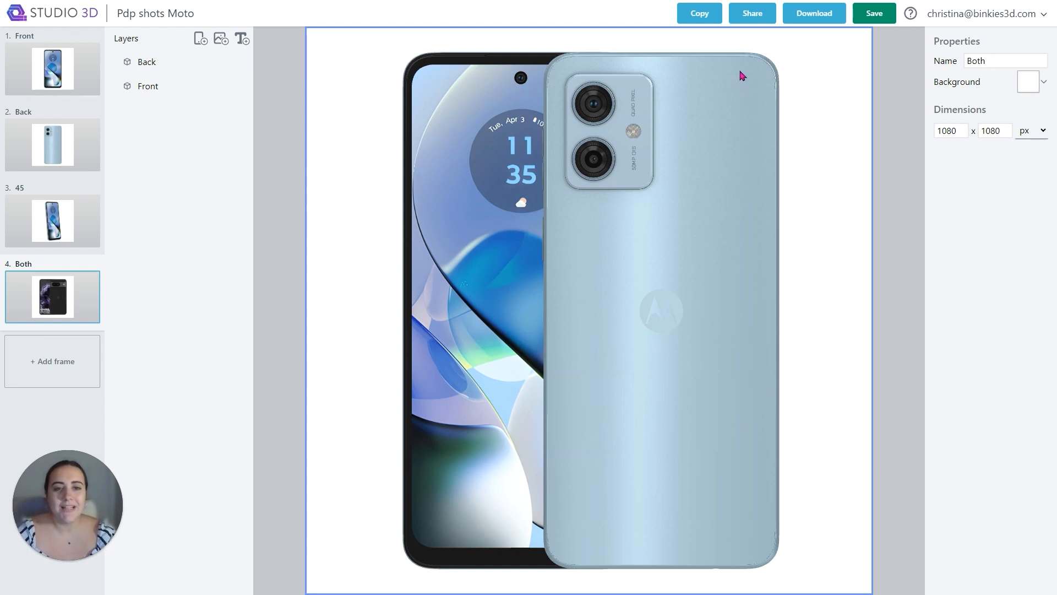
left_click(745, 22)
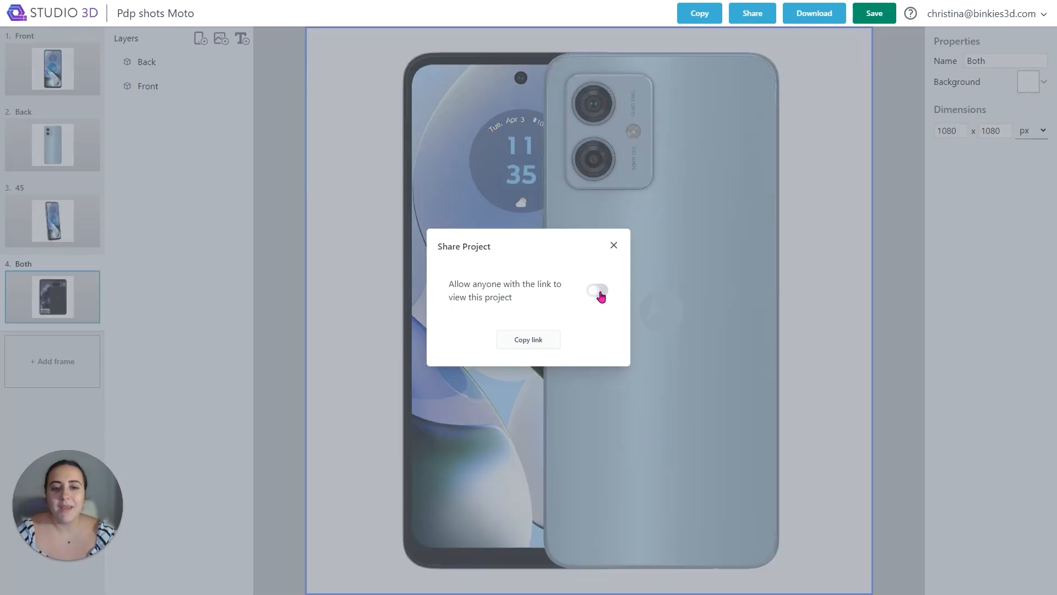
left_click(599, 294)
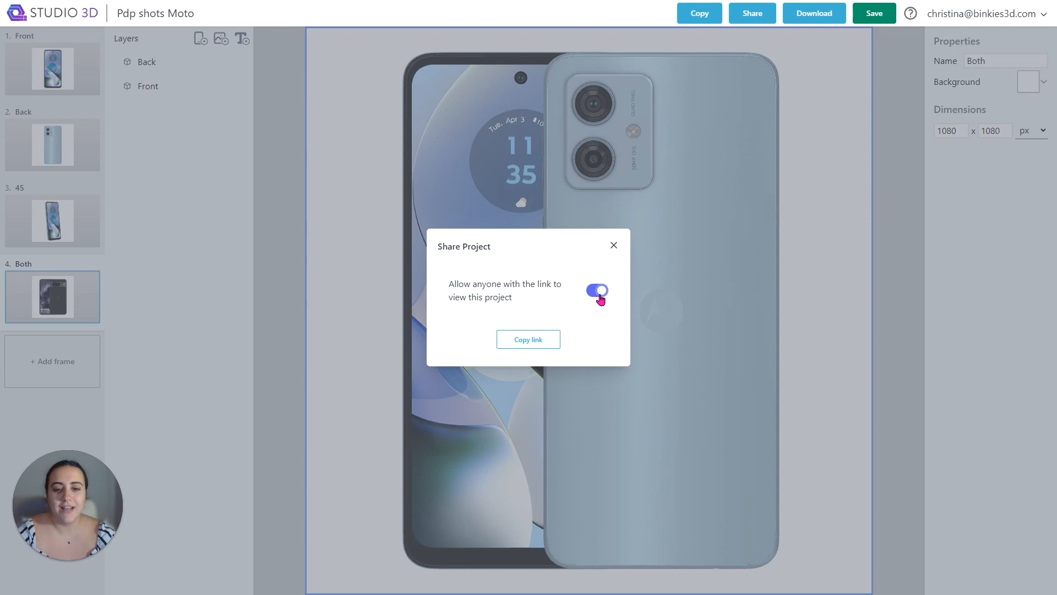
left_click(529, 339)
left_click(613, 245)
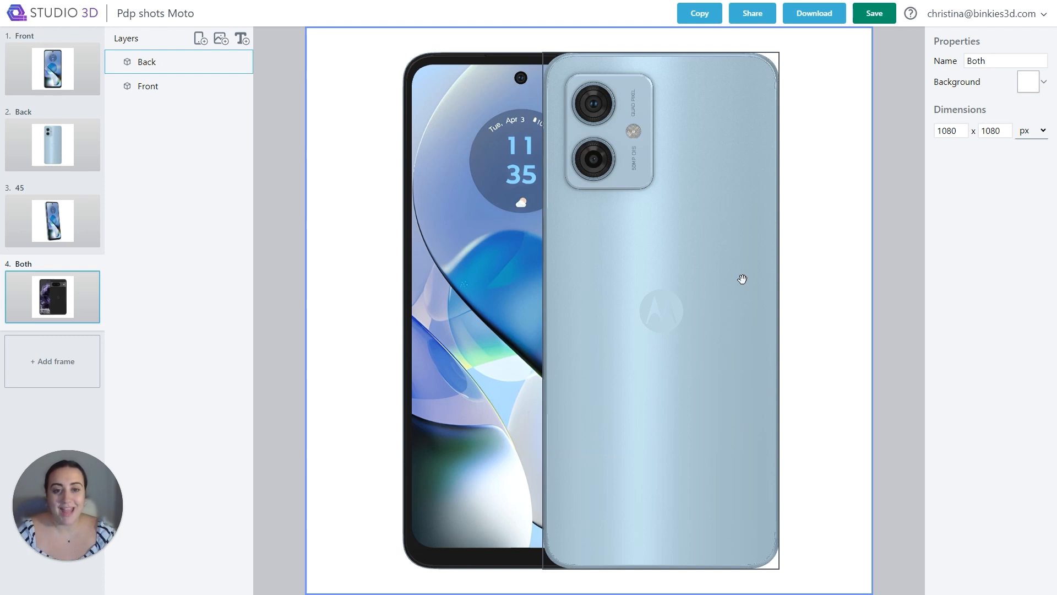
left_click(803, 292)
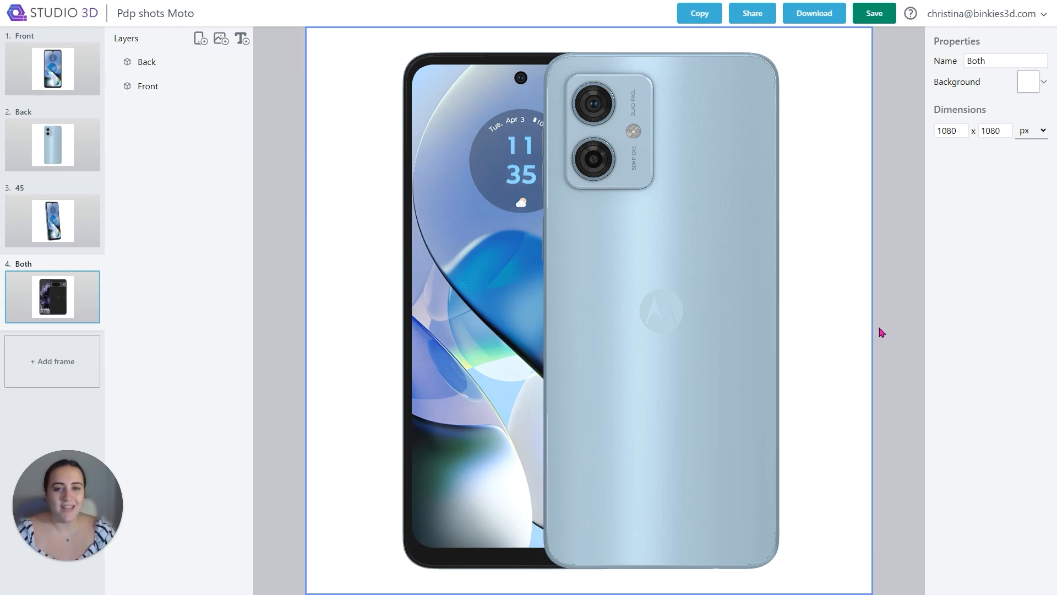